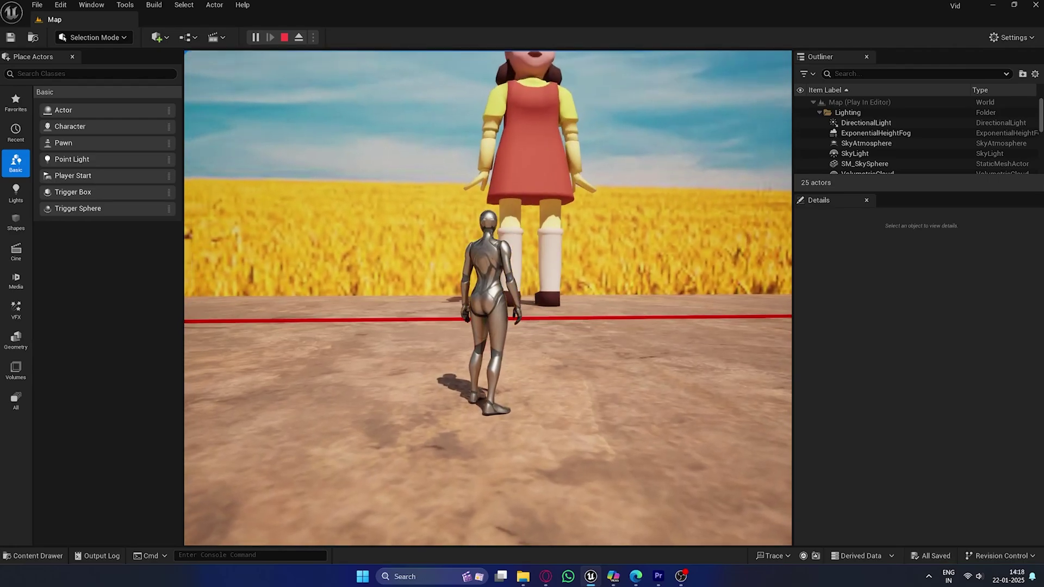
# Run the character around in front of the giant doll and the red line to preview the playable scene.
pyautogui.press('d')
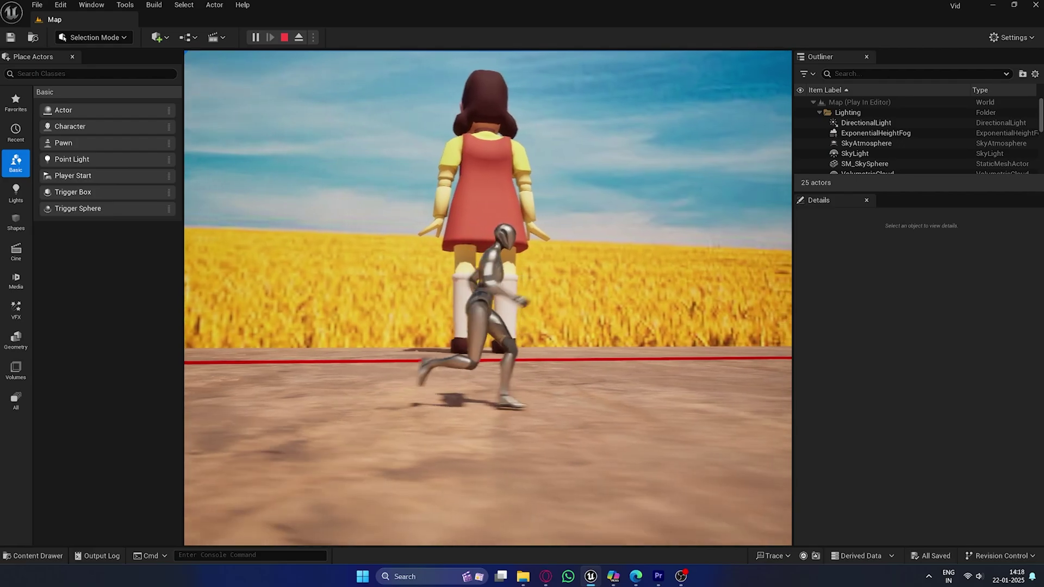
pyautogui.press('s')
pyautogui.press('w')
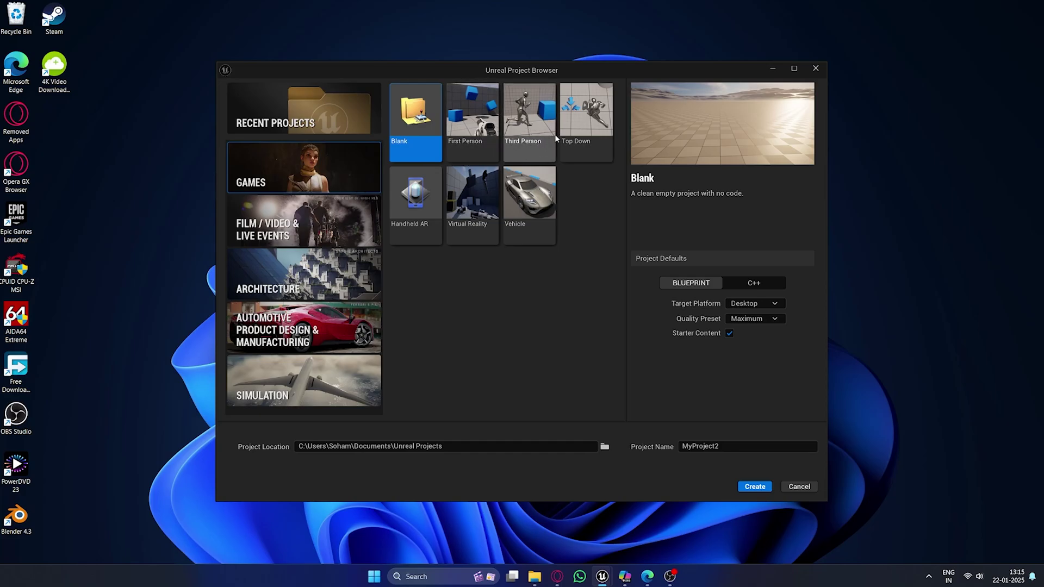
# Create a new games project from the Third Person template.
pyautogui.click(525, 128)
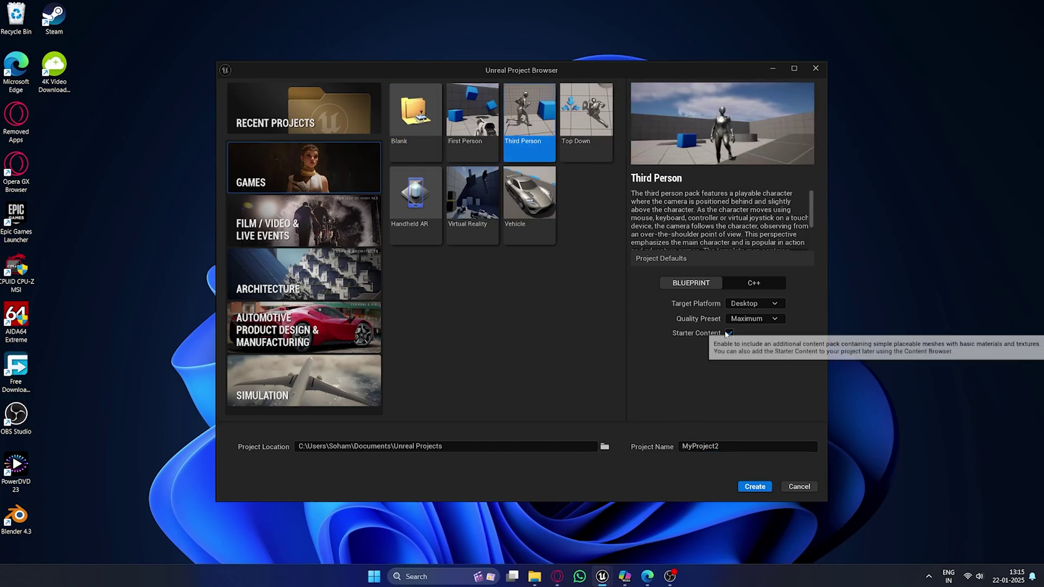
pyautogui.click(755, 487)
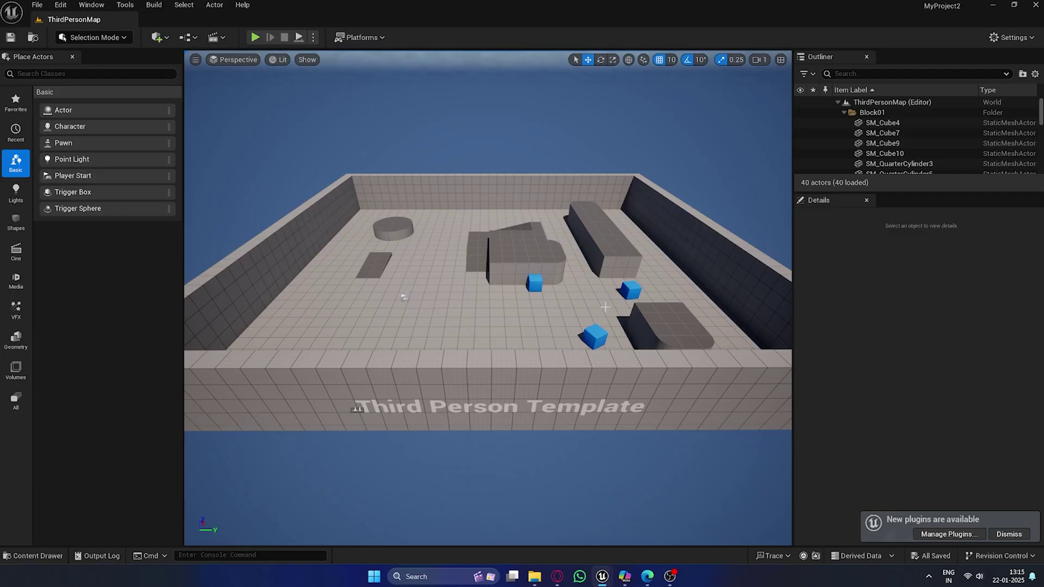
pyautogui.moveTo(606, 306); pyautogui.dragTo(506, 218, button='right')
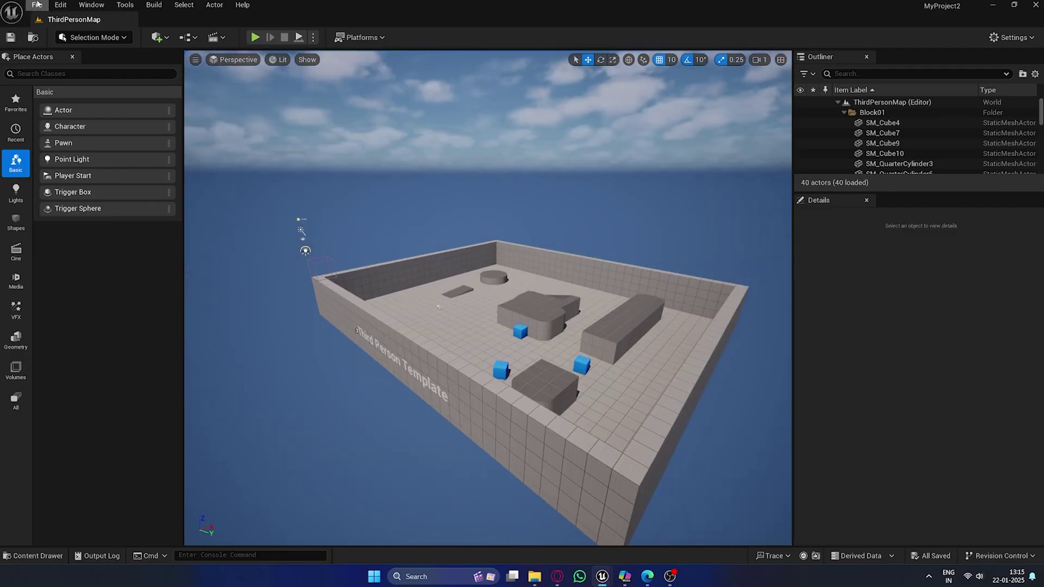
# Create a new level from the Basic level template.
pyautogui.click(37, 4)
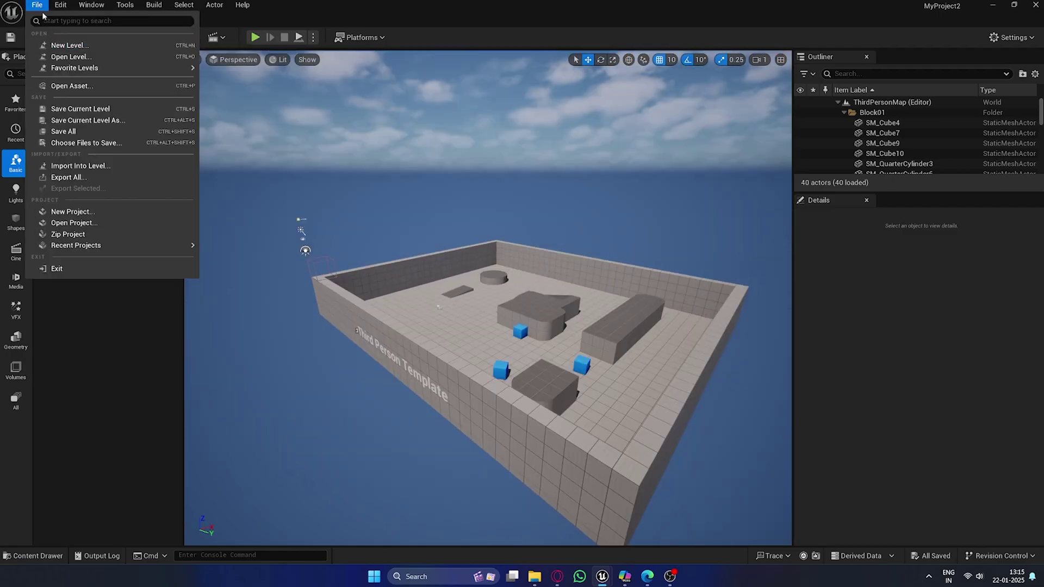
pyautogui.click(60, 46)
pyautogui.click(546, 262)
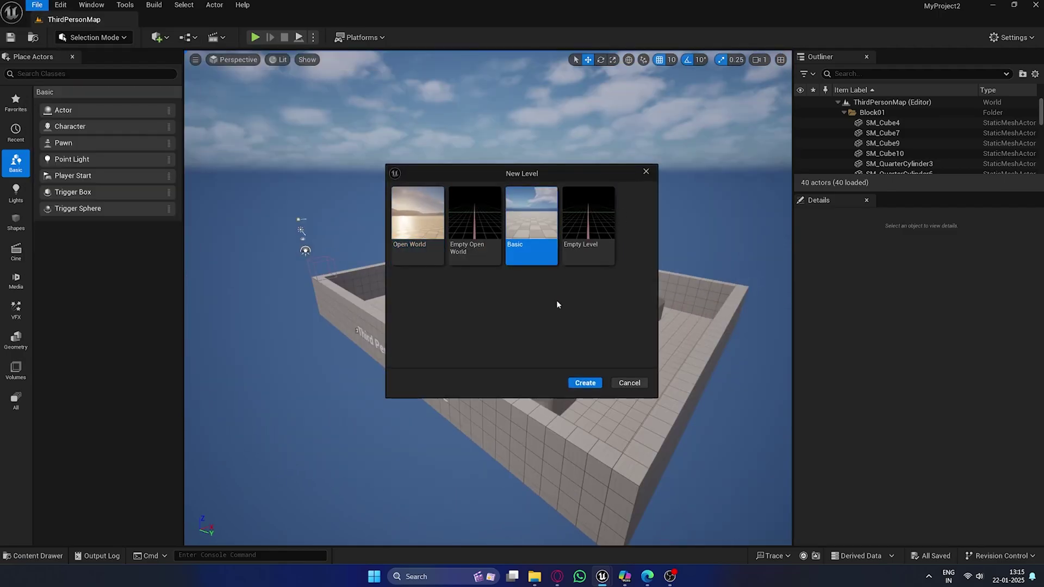
pyautogui.click(581, 389)
# Enlarge the floor by setting its scale to 12 in X and 10 in Y.
pyautogui.moveTo(581, 389); pyautogui.dragTo(569, 305, button='right')
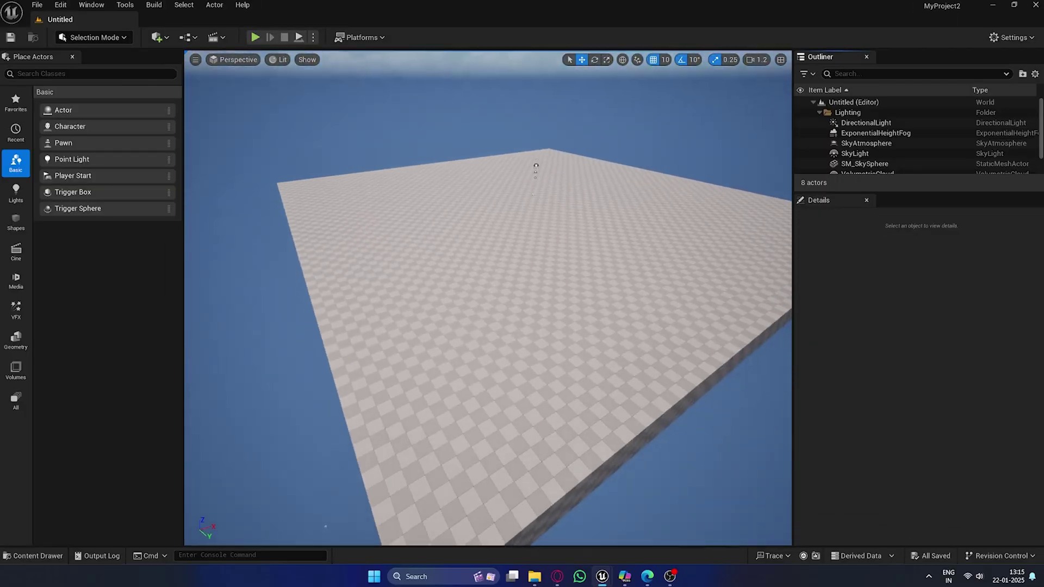
pyautogui.click(536, 166)
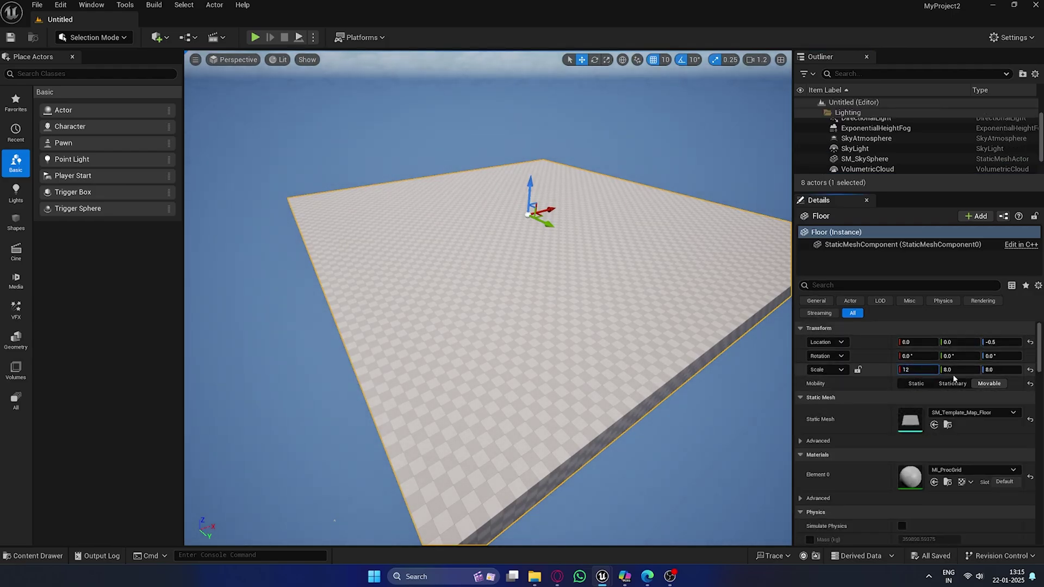
pyautogui.write('12')
pyautogui.press('Return')
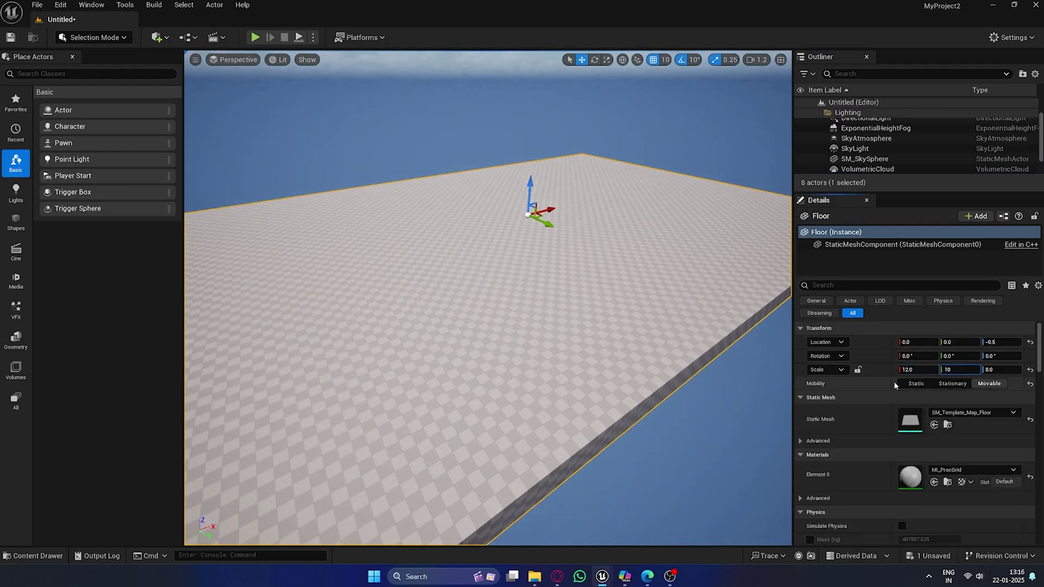
pyautogui.press('Return')
pyautogui.moveTo(680, 337); pyautogui.dragTo(560, 297, button='right')
pyautogui.press('s')
pyautogui.scroll(4, 680, 285)
pyautogui.press('e')
pyautogui.keyDown('alt'); pyautogui.moveTo(469, 272); pyautogui.dragTo(422, 307); pyautogui.keyUp('alt')
pyautogui.press('w')
pyautogui.hotkey('ctrl', 'z')
pyautogui.hotkey('ctrl', 'z')
# Duplicate the floor as an upright wall rotated 90° about X and shift it along Y to about 3410.
pyautogui.press('e')
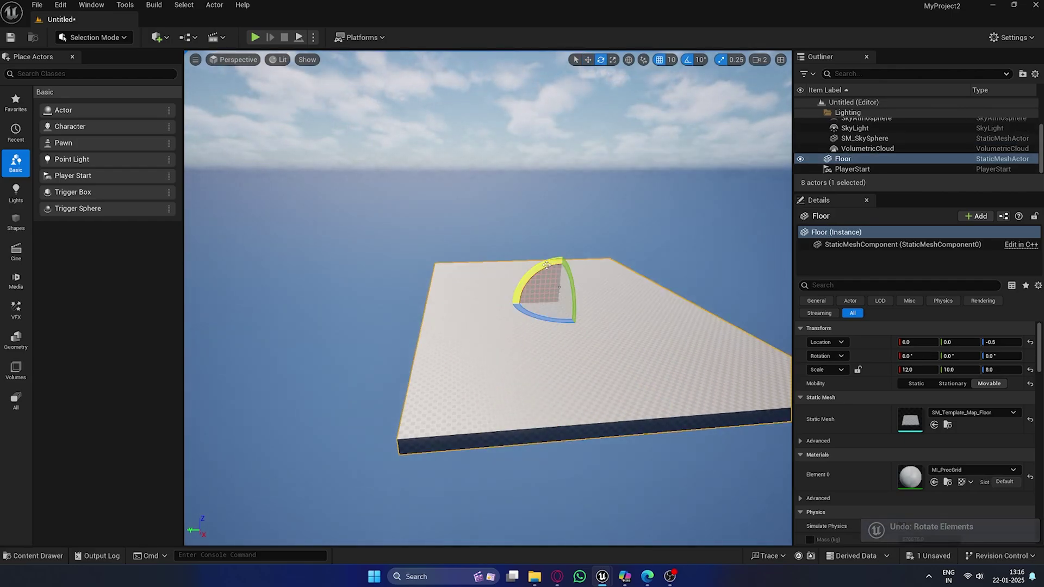
pyautogui.keyDown('alt'); pyautogui.moveTo(547, 266); pyautogui.dragTo(484, 305); pyautogui.keyUp('alt')
pyautogui.press('w')
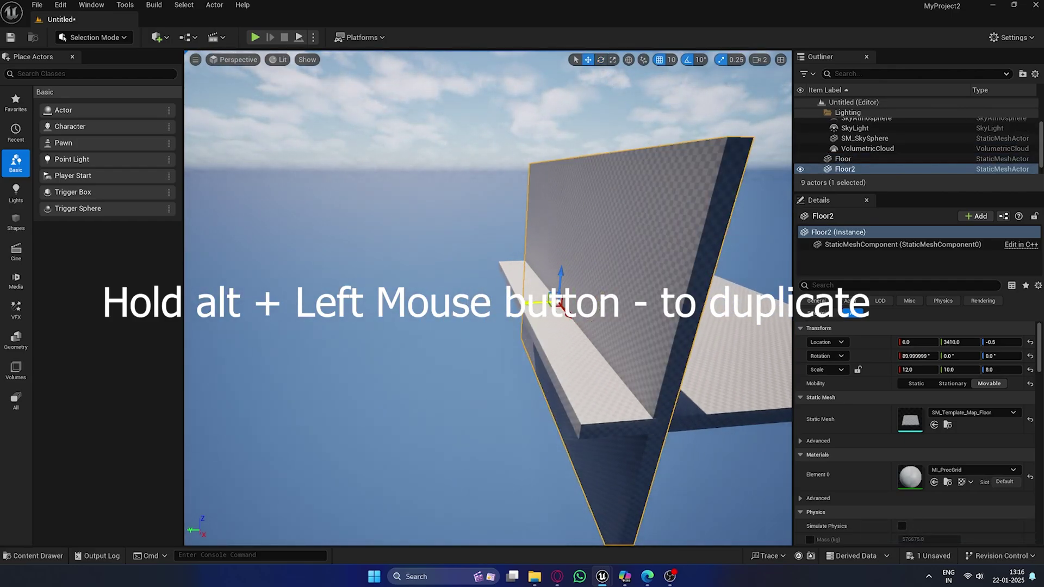
# Duplicate the upright wall and place the copy on the opposite side of the floor, at about Y -4780.
pyautogui.moveTo(522, 304); pyautogui.dragTo(481, 311, button='right')
pyautogui.keyDown('alt'); pyautogui.keyDown('shift'); pyautogui.moveTo(481, 311); pyautogui.dragTo(602, 315); pyautogui.keyUp('shift'); pyautogui.keyUp('alt')
pyautogui.moveTo(602, 316); pyautogui.dragTo(593, 288, button='right')
pyautogui.press('w')
pyautogui.moveTo(506, 304); pyautogui.dragTo(536, 343, button='right')
# Duplicate the second side wall turned -90° about the vertical axis and centre the copy across the floor at about Y 10.
pyautogui.press('e')
pyautogui.keyDown('alt'); pyautogui.moveTo(507, 345); pyautogui.dragTo(566, 338); pyautogui.keyUp('alt')
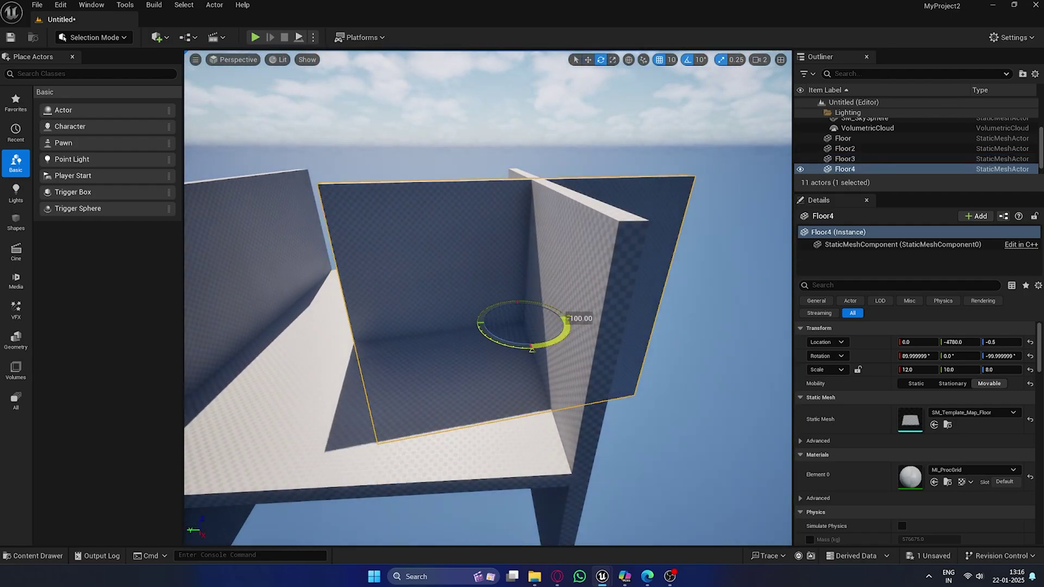
pyautogui.moveTo(531, 325); pyautogui.dragTo(536, 340, button='right')
pyautogui.press('w')
pyautogui.keyDown('shift'); pyautogui.moveTo(559, 322); pyautogui.dragTo(547, 321); pyautogui.keyUp('shift')
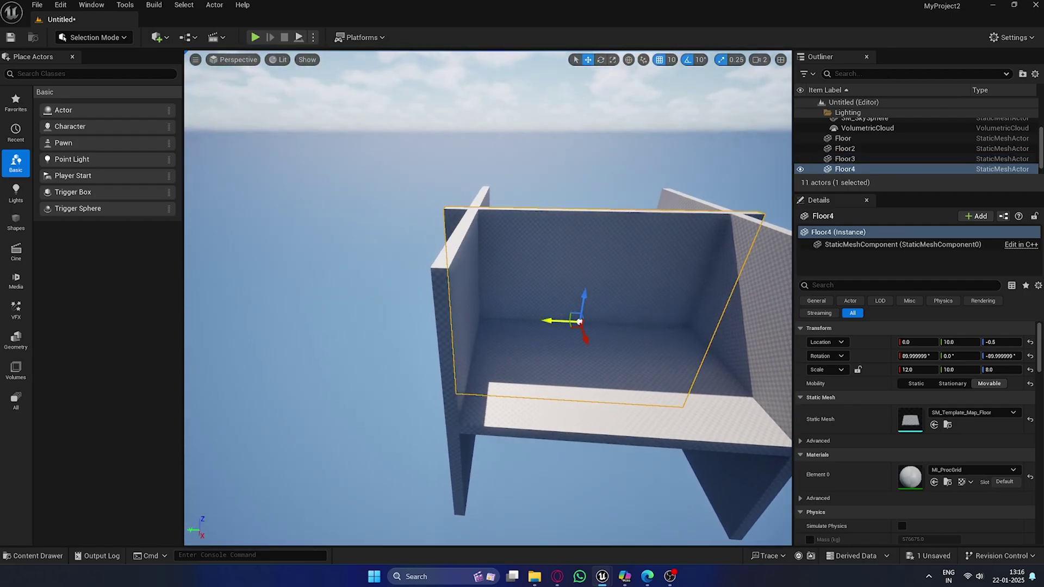
# Close both open ends of the room with the turned wall and a duplicate, placing the duplicate at about X -6230.
pyautogui.moveTo(547, 321); pyautogui.dragTo(591, 335, button='right')
pyautogui.keyDown('alt'); pyautogui.keyDown('shift'); pyautogui.moveTo(591, 335); pyautogui.dragTo(579, 311); pyautogui.keyUp('shift'); pyautogui.keyUp('alt')
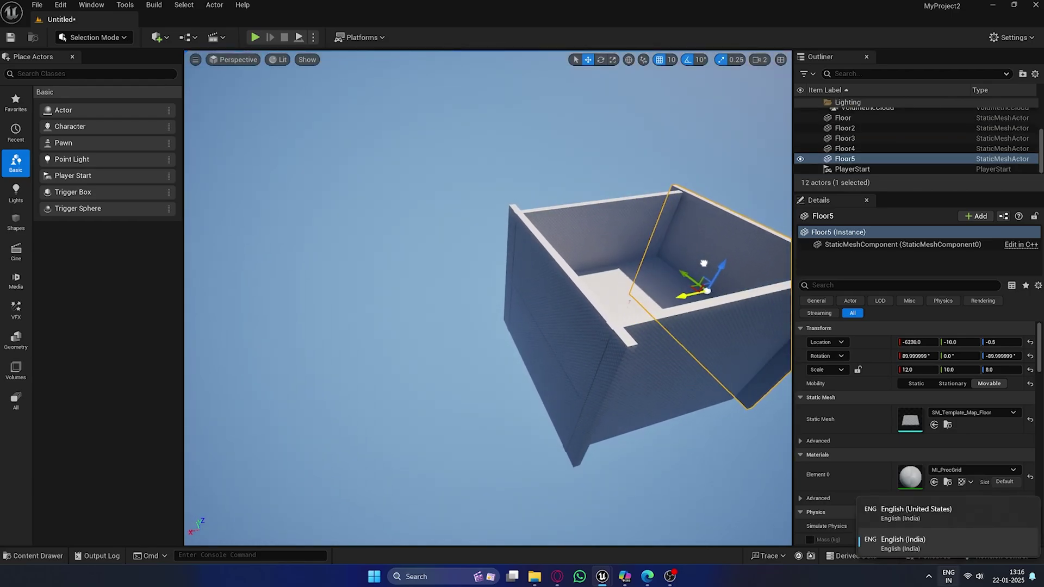
pyautogui.keyDown('alt'); pyautogui.keyDown('shift'); pyautogui.moveTo(704, 263); pyautogui.dragTo(696, 265); pyautogui.keyUp('shift'); pyautogui.keyUp('alt')
# Examine the walls and floor of the enclosed room from the inside.
pyautogui.press('w')
pyautogui.moveTo(713, 357); pyautogui.dragTo(892, 348, button='right')
pyautogui.scroll(1, 741, 441)
pyautogui.click(503, 270)
pyautogui.moveTo(504, 270); pyautogui.dragTo(337, 267, button='right')
pyautogui.press('s')
pyautogui.press('w')
pyautogui.press('s')
pyautogui.scroll(-3, 490, 264)
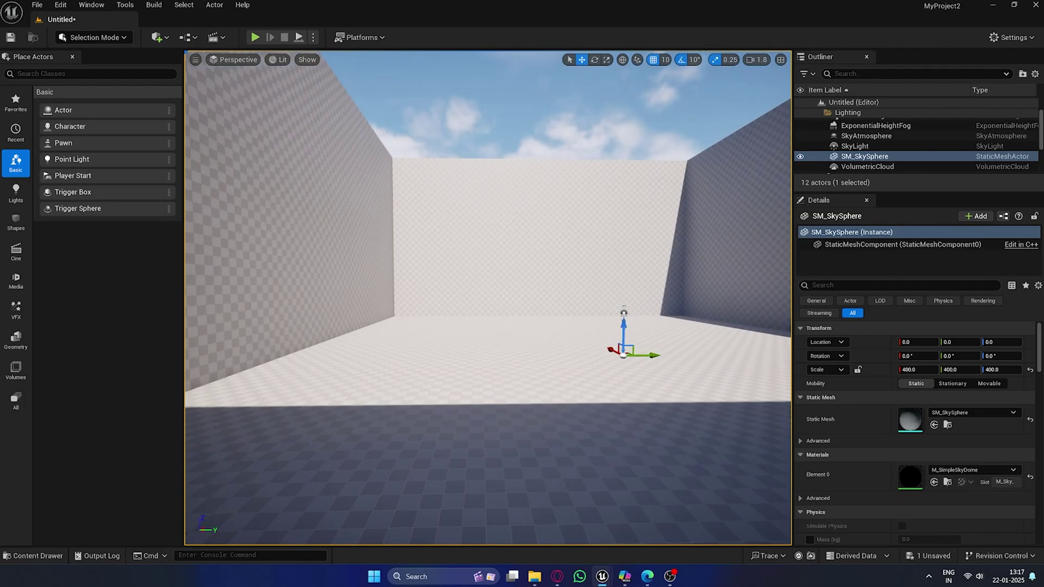
pyautogui.moveTo(473, 274); pyautogui.dragTo(603, 277, button='right')
pyautogui.moveTo(441, 275); pyautogui.dragTo(430, 274, button='right')
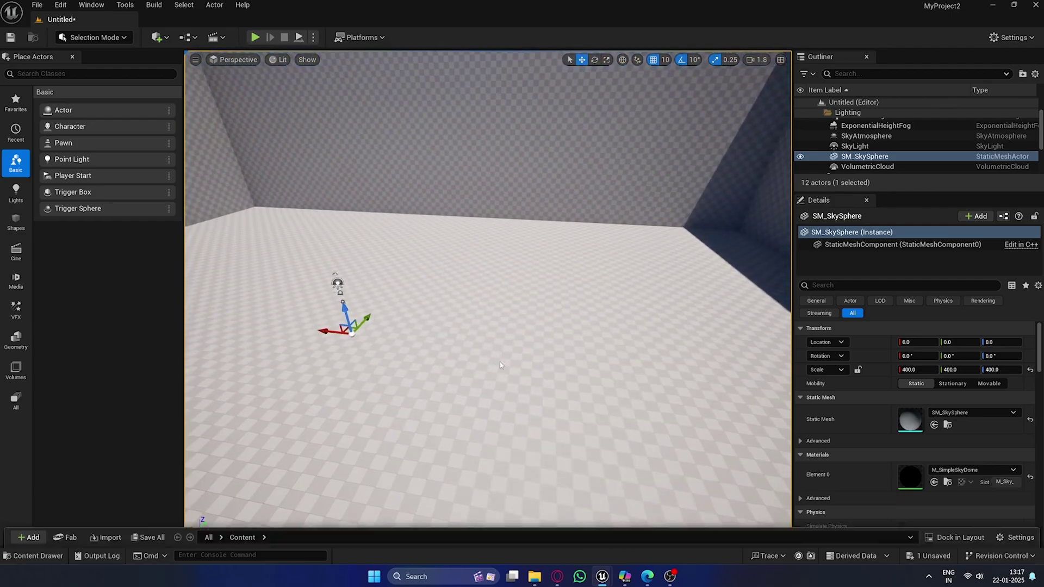
# Apply the M_Rock_Sandstone material from the StarterContent Materials folder to the floor.
pyautogui.hotkey('ctrl', 'space')
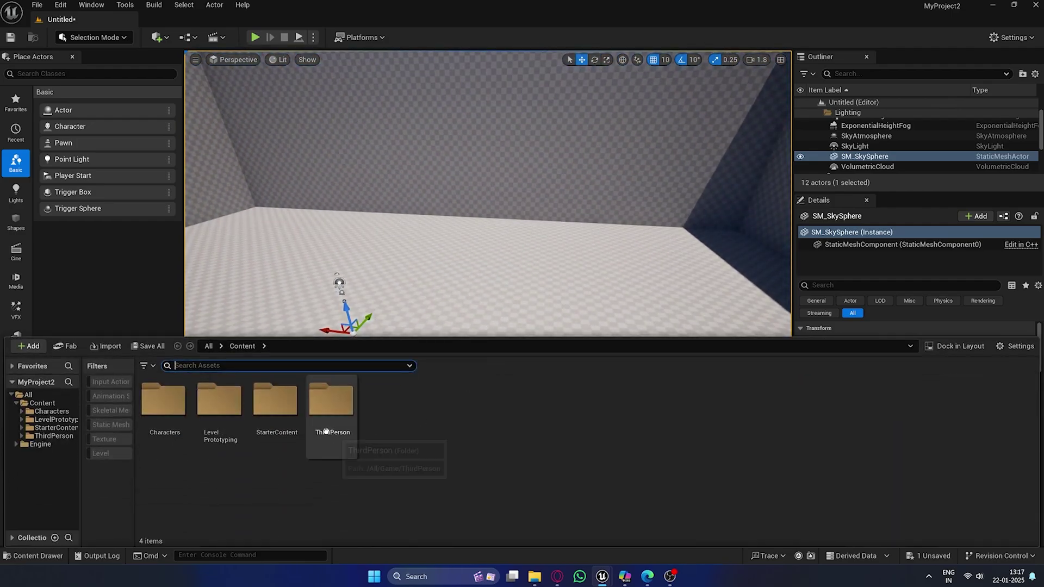
pyautogui.doubleClick(286, 417)
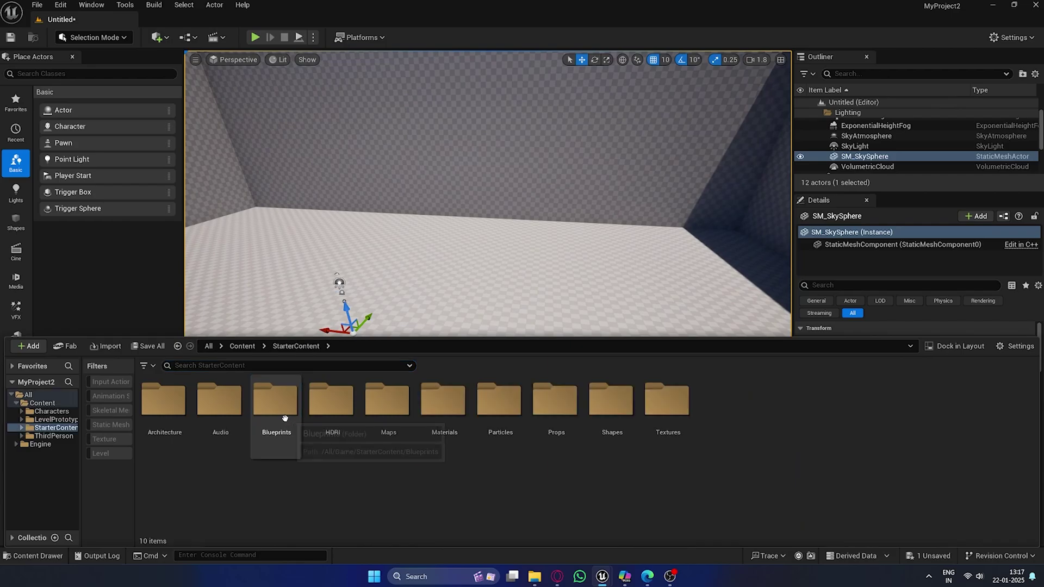
pyautogui.doubleClick(444, 408)
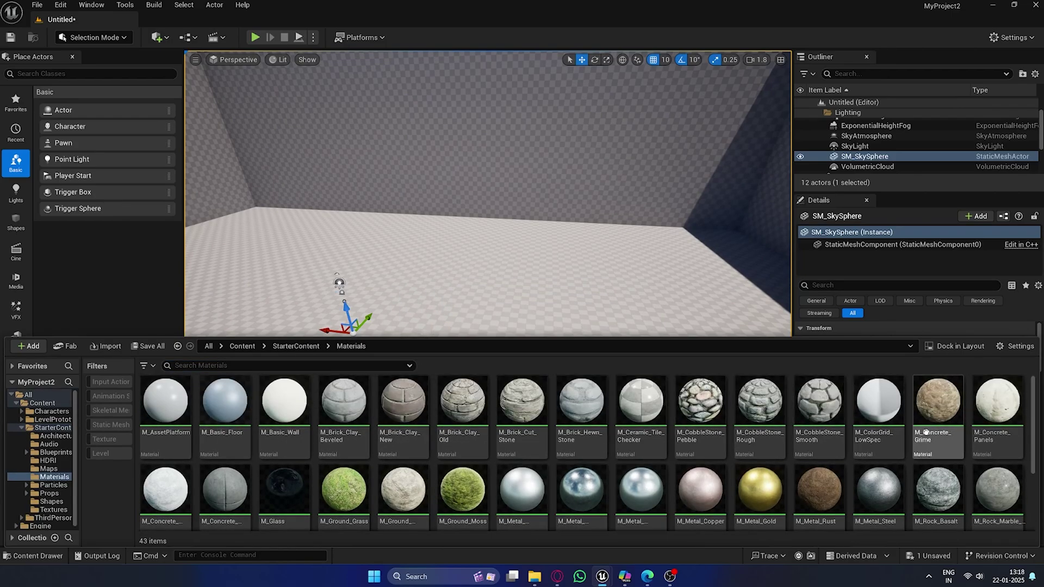
pyautogui.scroll(-2, 318, 450)
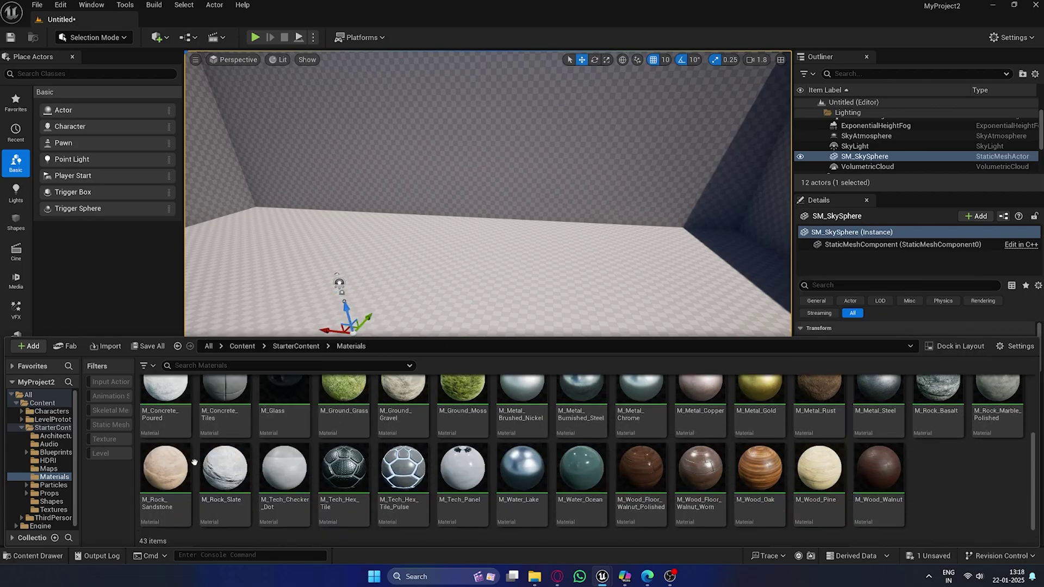
pyautogui.click(163, 479)
pyautogui.moveTo(163, 478); pyautogui.dragTo(482, 306)
# Create a folder named Material in the project's Content folder and open it.
pyautogui.moveTo(482, 306); pyautogui.dragTo(190, 317, button='right')
pyautogui.scroll(-3, 349, 306)
pyautogui.press('w')
pyautogui.press('s')
pyautogui.moveTo(446, 321); pyautogui.dragTo(351, 360, button='right')
pyautogui.hotkey('ctrl', 'space')
pyautogui.click(288, 346)
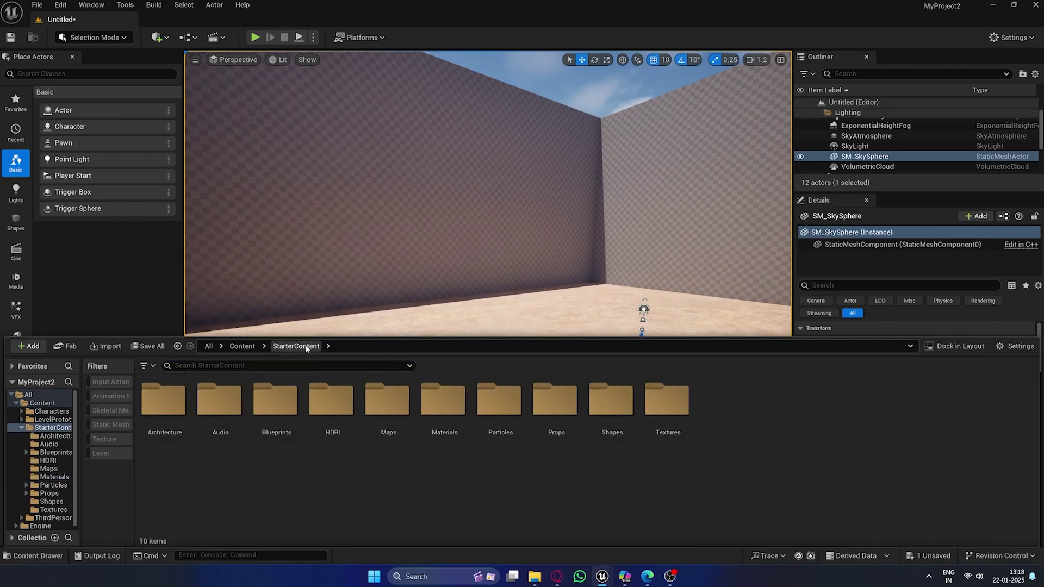
pyautogui.click(242, 347)
pyautogui.rightClick(476, 495)
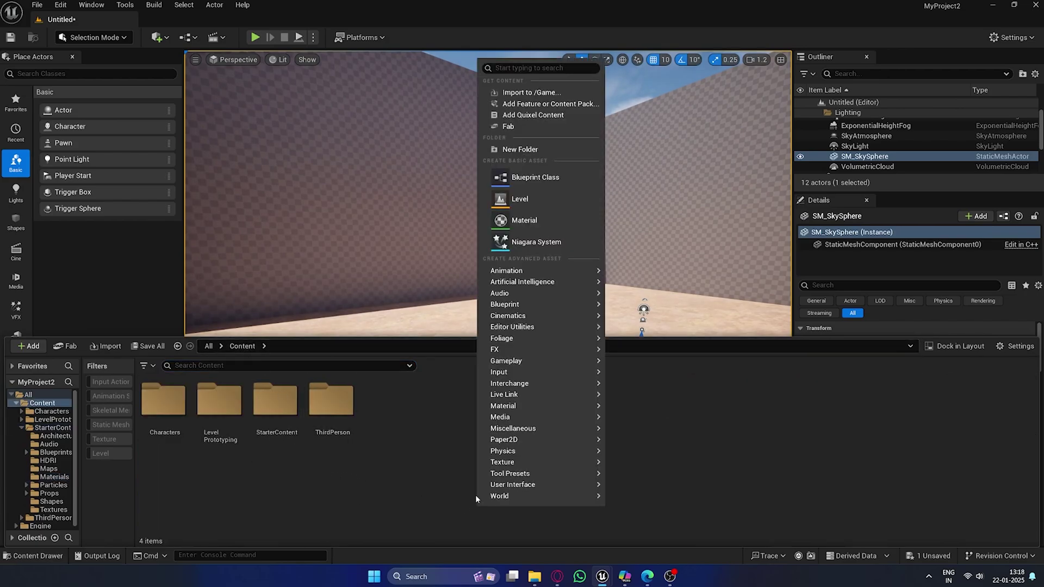
pyautogui.click(521, 150)
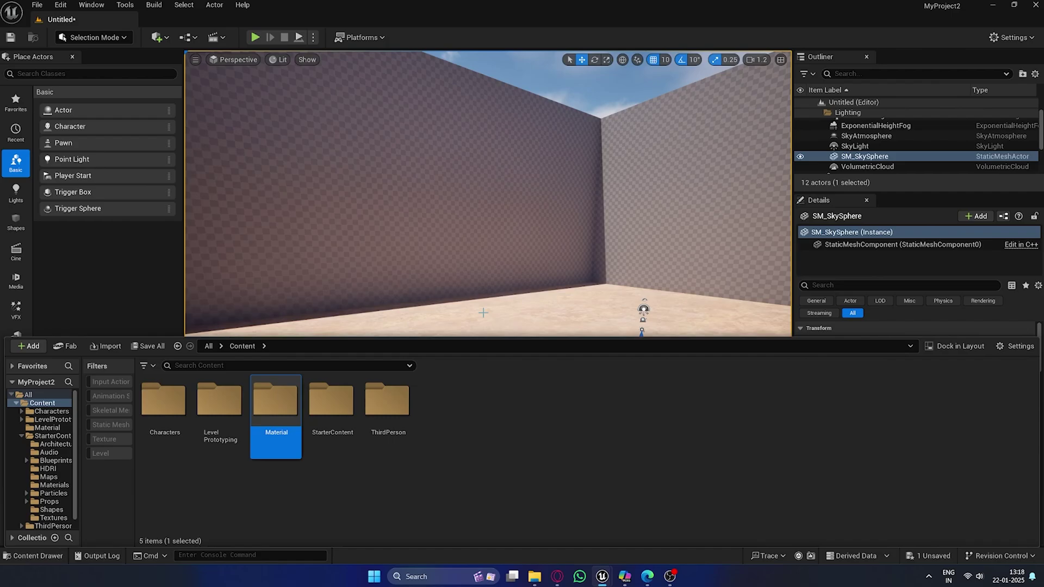
pyautogui.press('Return')
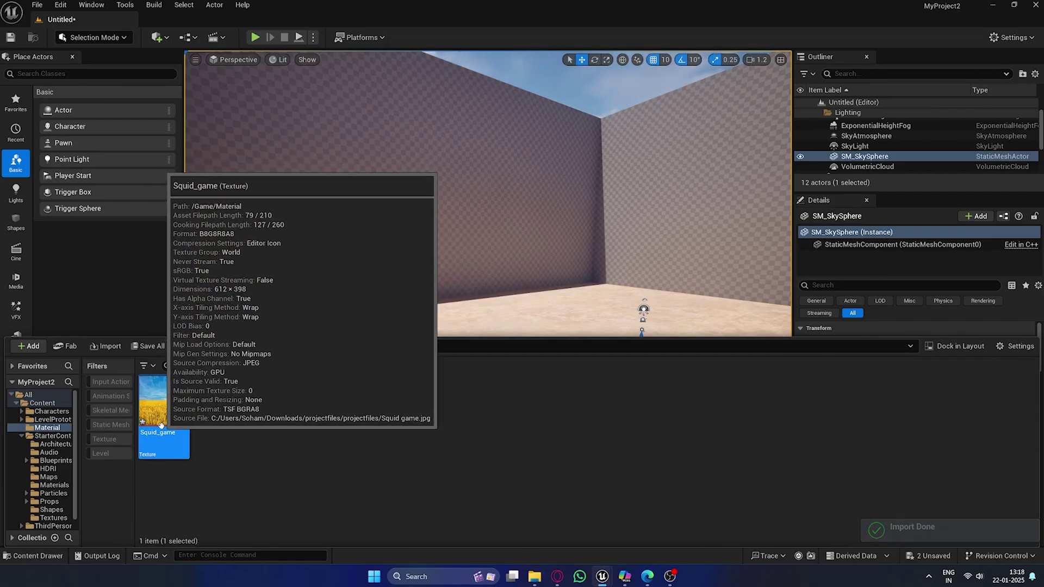
# Create a material from the Squid_game texture and open it for editing.
pyautogui.rightClick(161, 428)
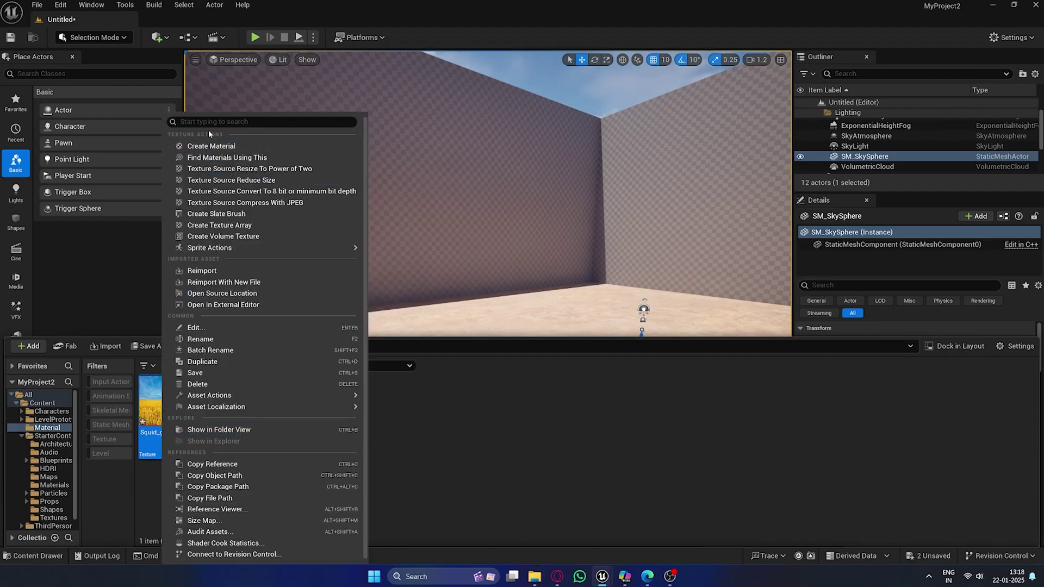
pyautogui.click(212, 147)
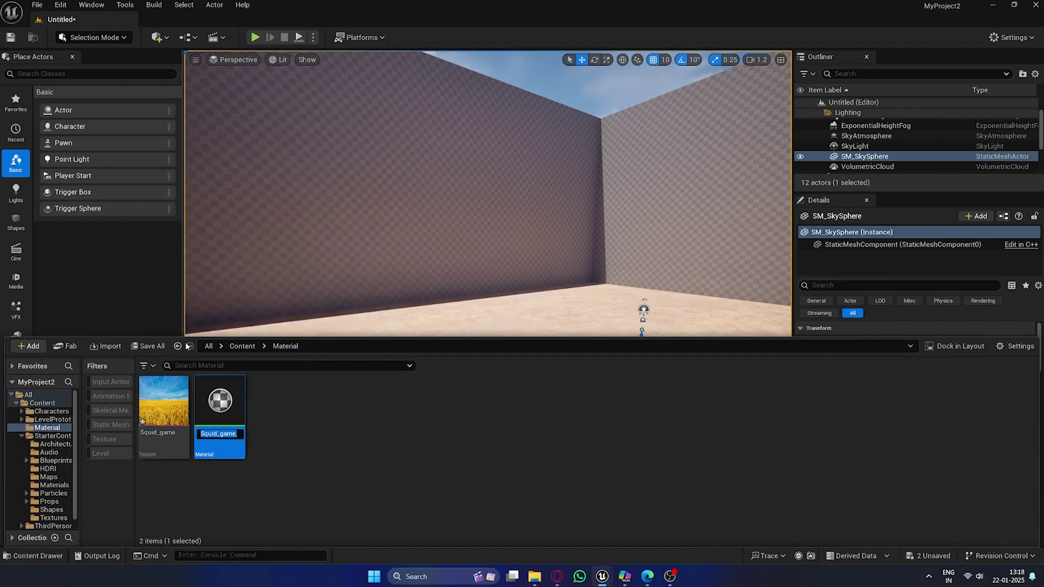
pyautogui.doubleClick(223, 419)
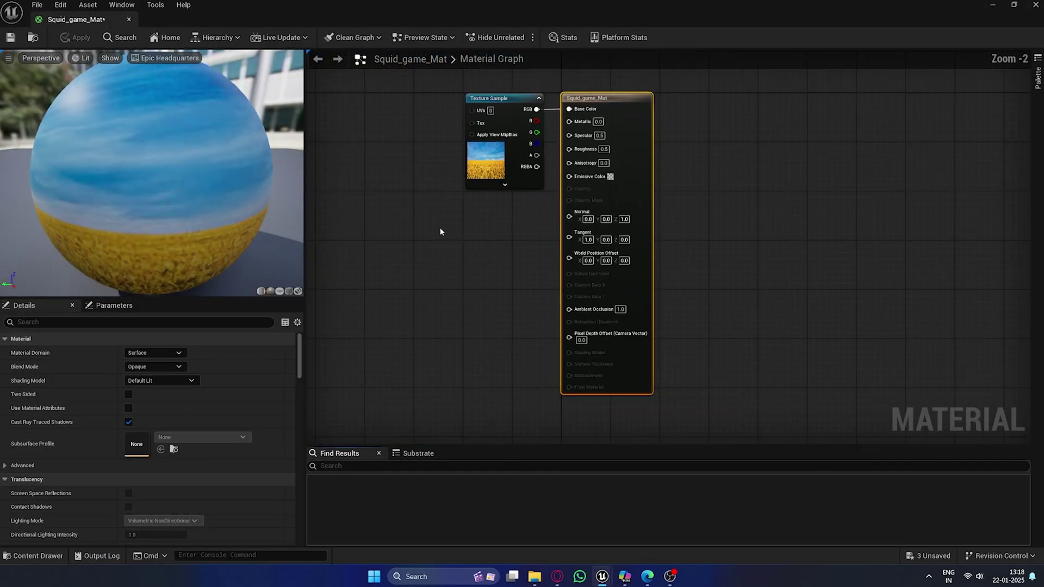
# Switch the material preview mesh to a plane.
pyautogui.scroll(2, 441, 232)
pyautogui.scroll(2, 223, 215)
pyautogui.click(280, 291)
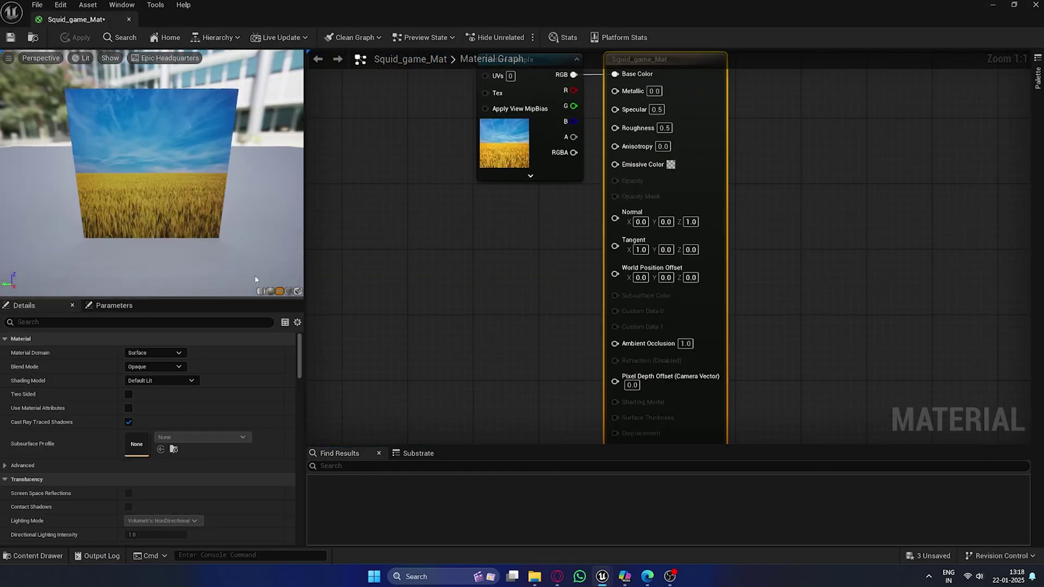
pyautogui.scroll(-3, 254, 279)
# Add a TextureCoordinate node connected to the Texture Sample's UVs input and place it beside that node.
pyautogui.moveTo(380, 153); pyautogui.dragTo(503, 231, button='right')
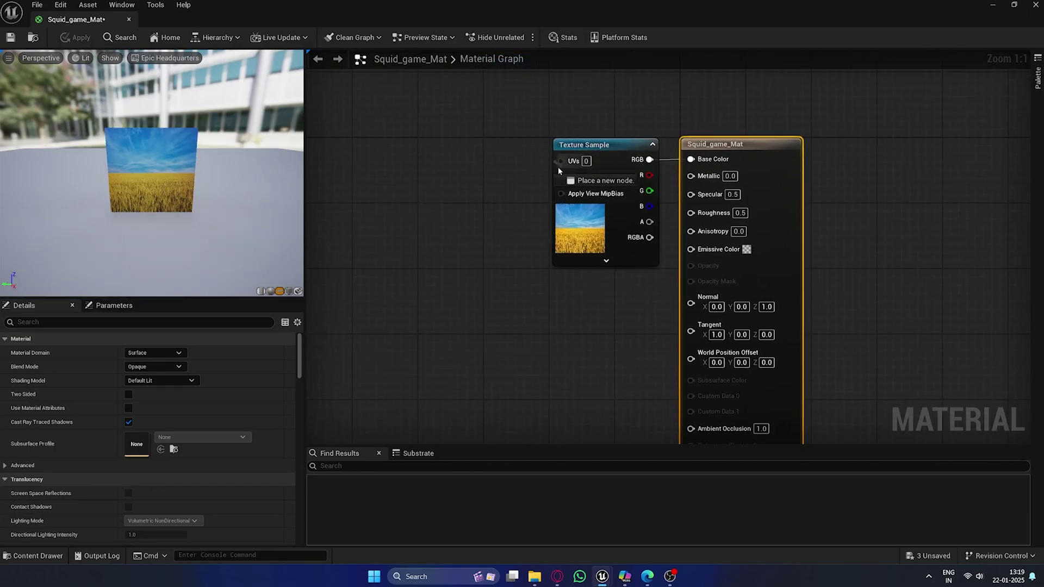
pyautogui.moveTo(501, 184); pyautogui.dragTo(493, 189)
pyautogui.write('text')
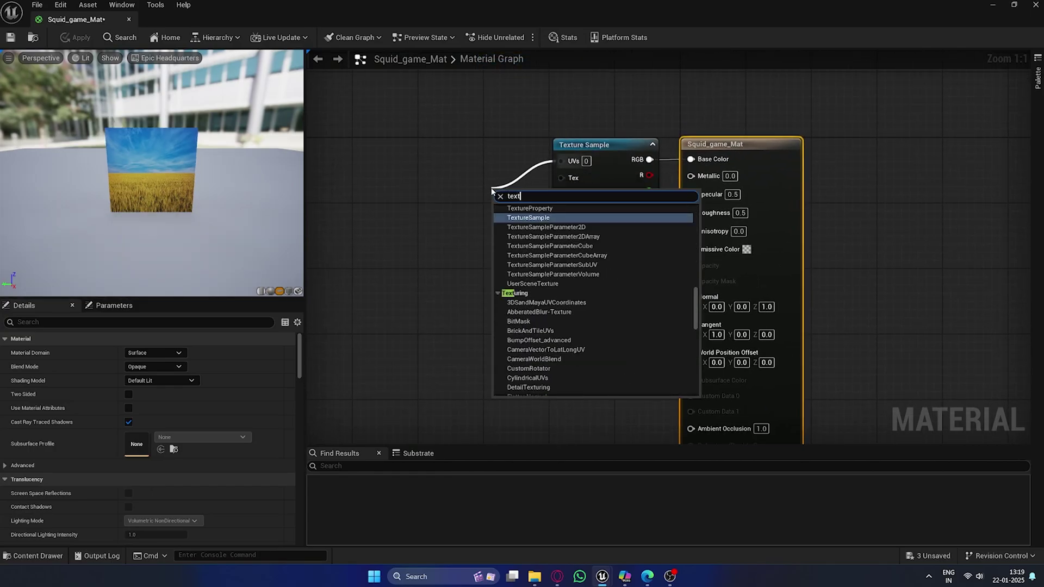
pyautogui.write('ure co')
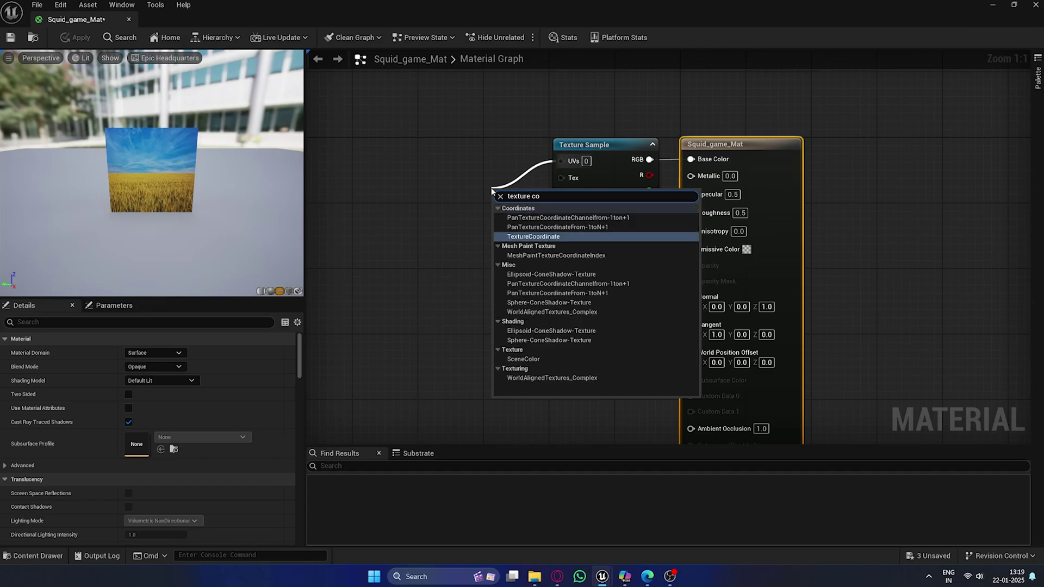
pyautogui.press('Return')
pyautogui.moveTo(540, 213); pyautogui.dragTo(433, 187)
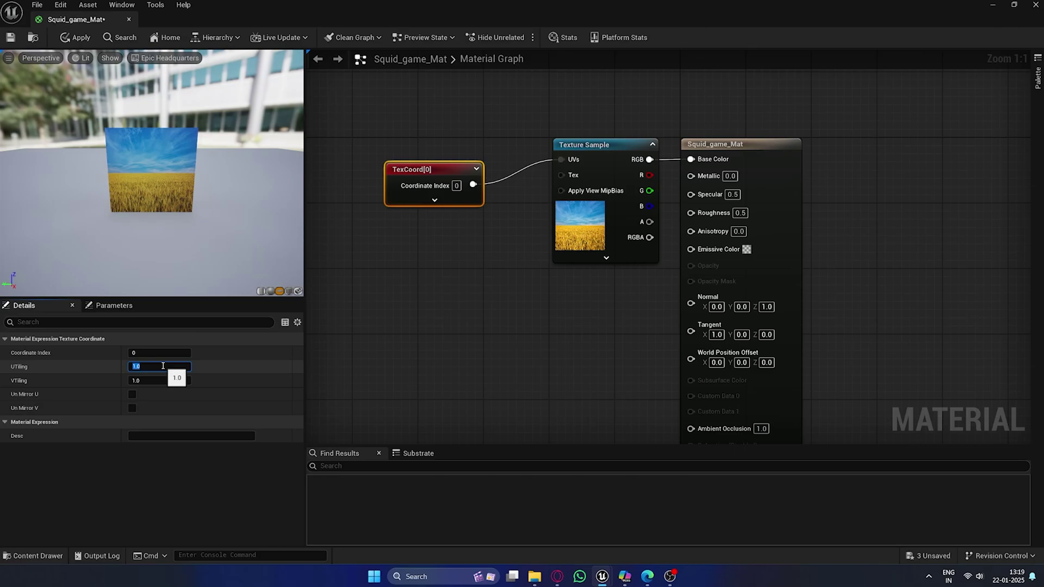
# Set the texture coordinate node's UTiling and VTiling to 0.1.
pyautogui.write('.1')
pyautogui.press('Return')
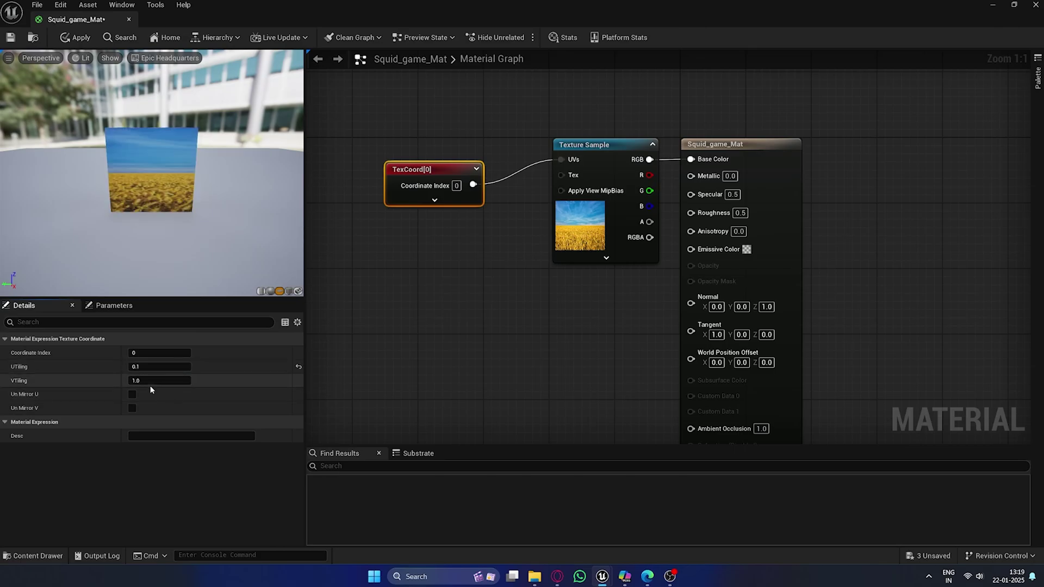
pyautogui.click(155, 380)
pyautogui.write('.1')
pyautogui.press('Return')
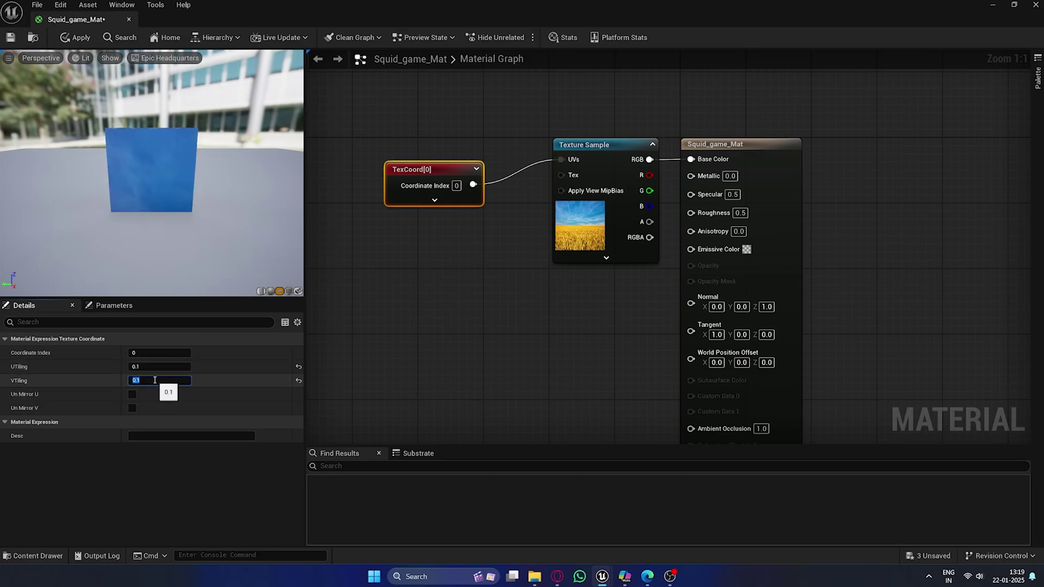
# Apply the tiling changes to Squid_game_Mat and close its editor.
pyautogui.click(75, 36)
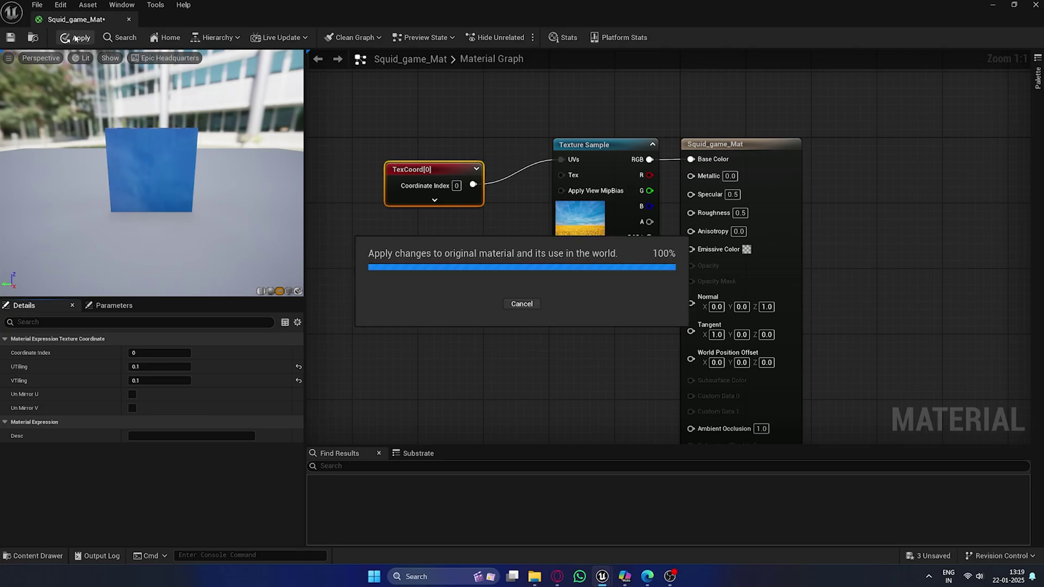
pyautogui.click(129, 19)
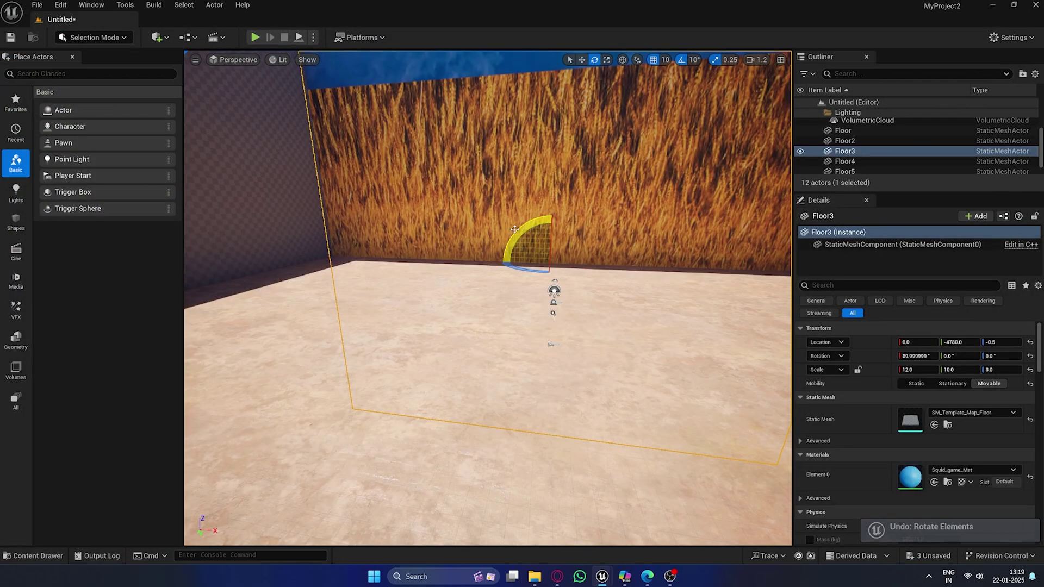
# Rotate the Floor3 wall by 180° so its sky sits above the wheat field, and select the adjoining wall Floor4.
pyautogui.moveTo(514, 230); pyautogui.dragTo(490, 265)
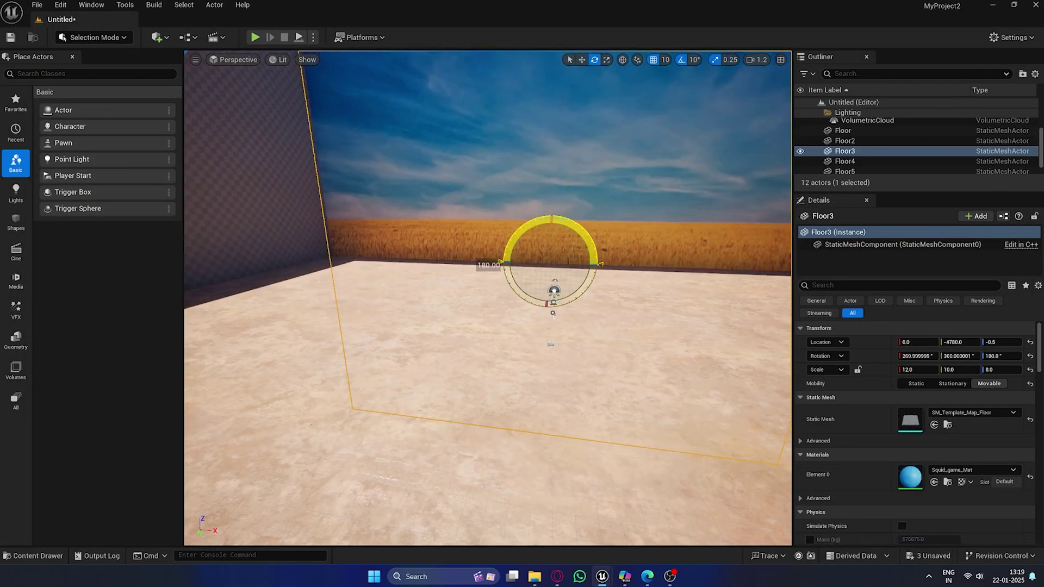
pyautogui.moveTo(490, 265); pyautogui.dragTo(750, 265, button='right')
pyautogui.press('a')
pyautogui.click(662, 233)
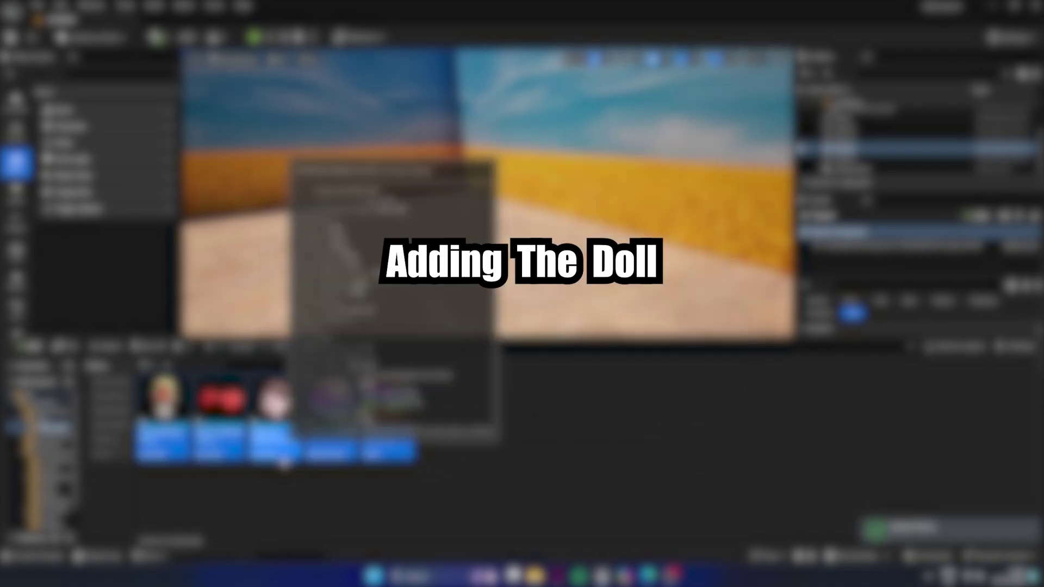
# Place the Body_Material_001_0 and BowTie_Material_001_0 meshes from the SM_Doll folder together on the level's floor.
pyautogui.click(292, 476)
pyautogui.click(234, 434)
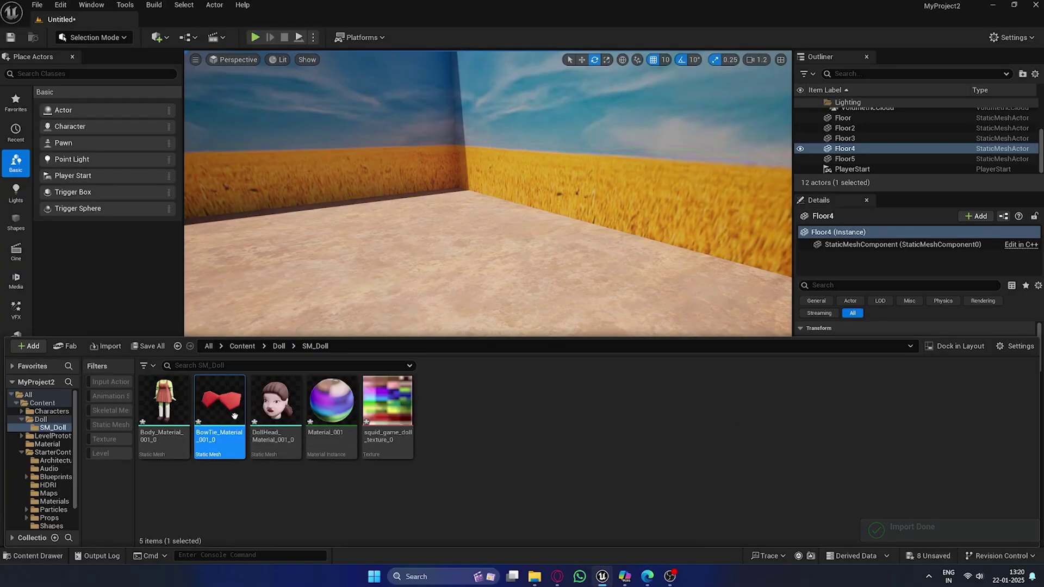
pyautogui.keyDown('ctrl'); pyautogui.click(163, 408); pyautogui.keyUp('ctrl')
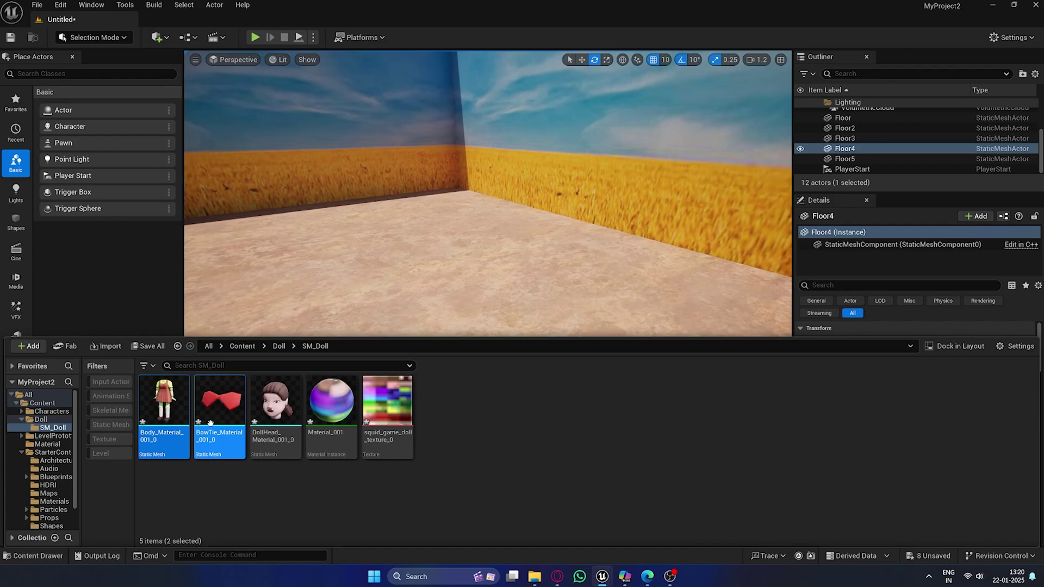
pyautogui.moveTo(211, 423); pyautogui.dragTo(430, 340)
pyautogui.moveTo(430, 340); pyautogui.dragTo(403, 348, button='right')
pyautogui.press('w')
pyautogui.scroll(-4, 413, 310)
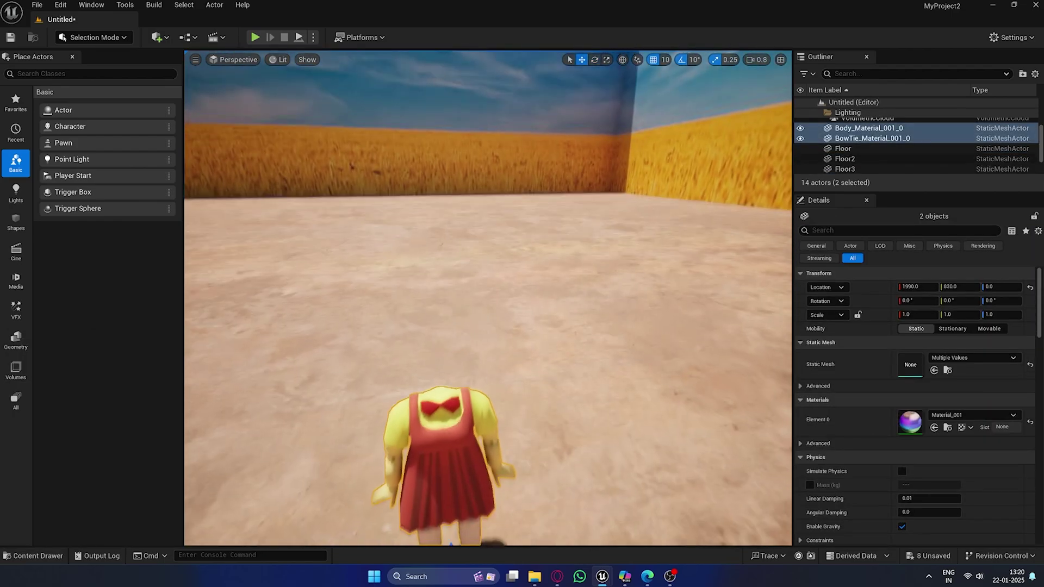
# Try moving the bow tie separately from the doll's body and undo the move.
pyautogui.moveTo(408, 400); pyautogui.dragTo(434, 441, button='right')
pyautogui.click(438, 405)
pyautogui.click(436, 402)
pyautogui.moveTo(474, 449); pyautogui.dragTo(494, 437)
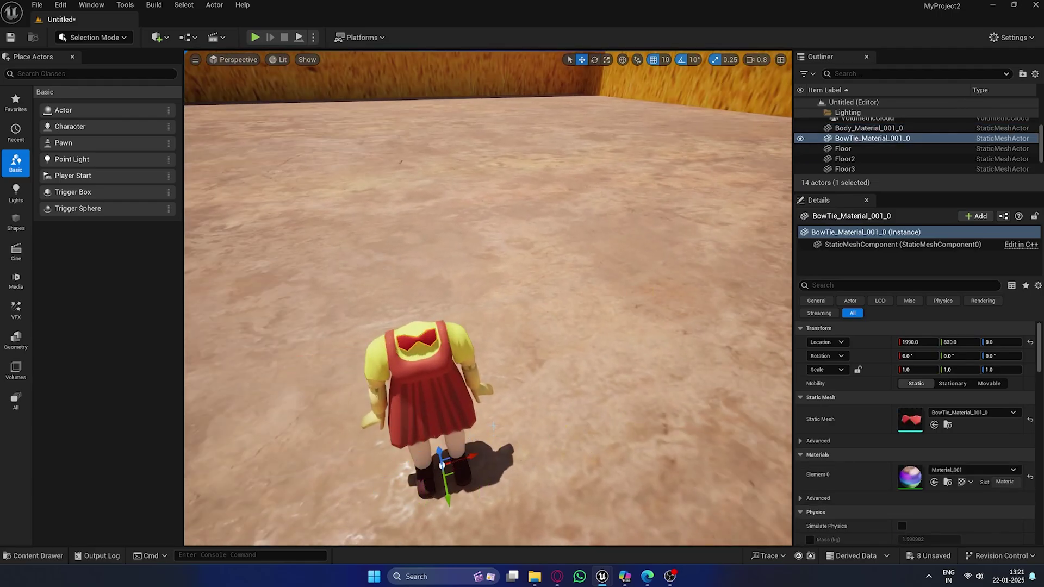
pyautogui.hotkey('ctrl', 'z')
# Merge the doll's body and bow tie into the static mesh SM_Body and delete both original actors from the level.
pyautogui.moveTo(493, 427); pyautogui.dragTo(426, 369, button='right')
pyautogui.keyDown('ctrl'); pyautogui.click(454, 362); pyautogui.keyUp('ctrl')
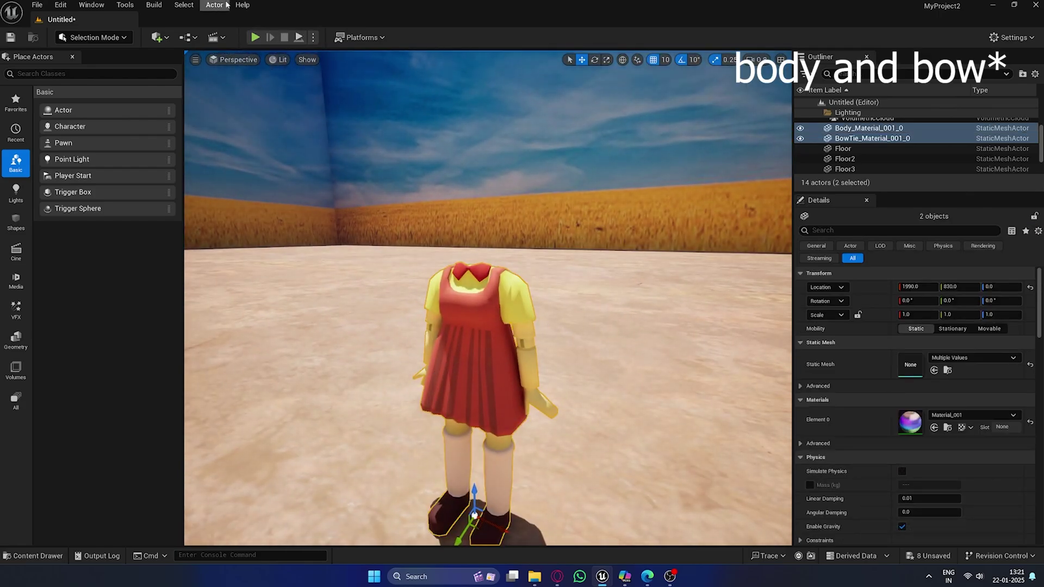
pyautogui.click(216, 4)
pyautogui.moveTo(348, 375)
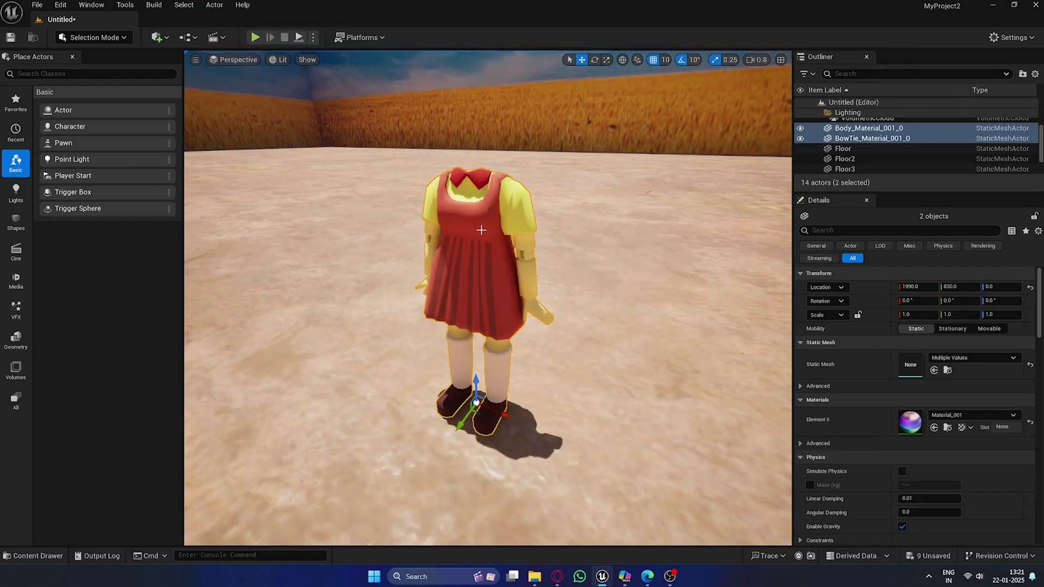
pyautogui.press('Delete')
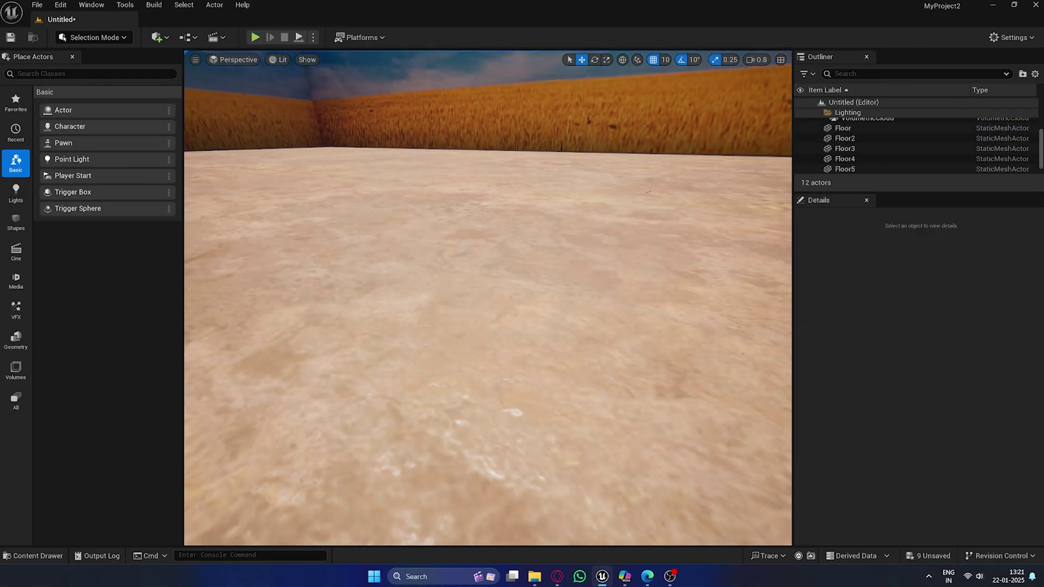
# Create an Actor Blueprint class named BP_Doll in the Doll content folder.
pyautogui.moveTo(482, 230); pyautogui.dragTo(481, 272, button='right')
pyautogui.hotkey('ctrl', 'space')
pyautogui.click(279, 346)
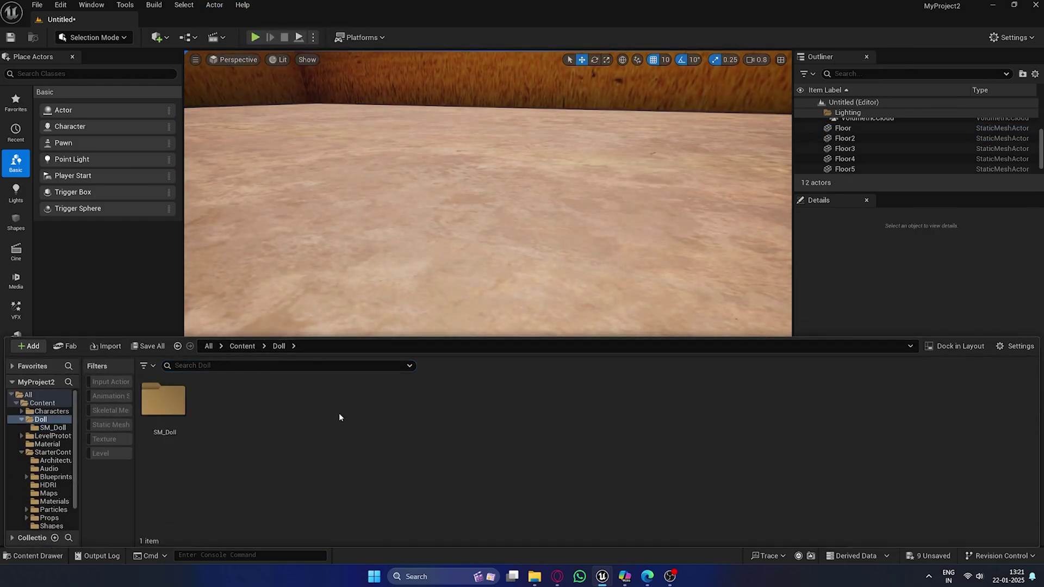
pyautogui.rightClick(339, 414)
pyautogui.click(371, 234)
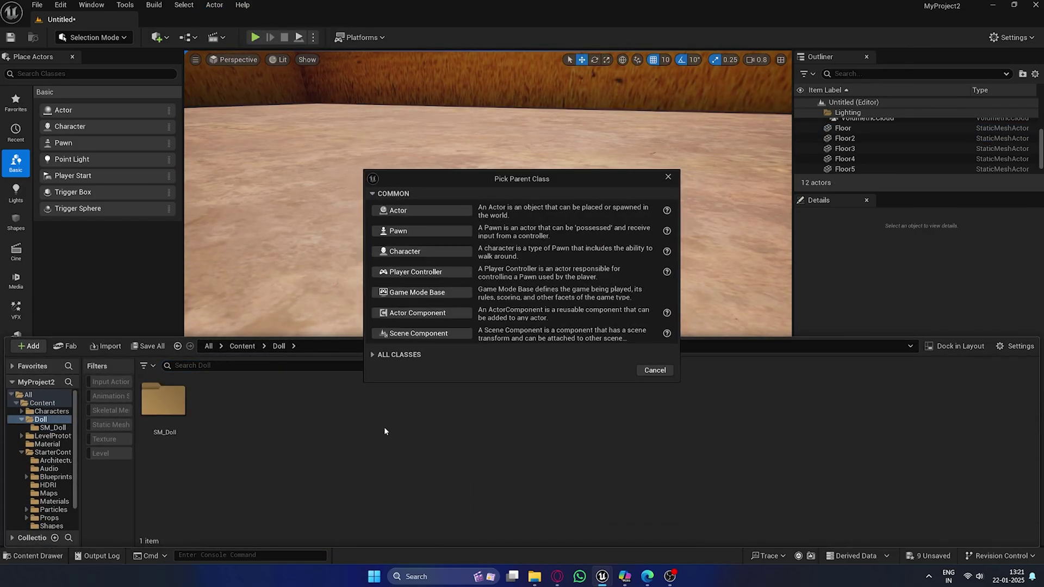
pyautogui.click(422, 211)
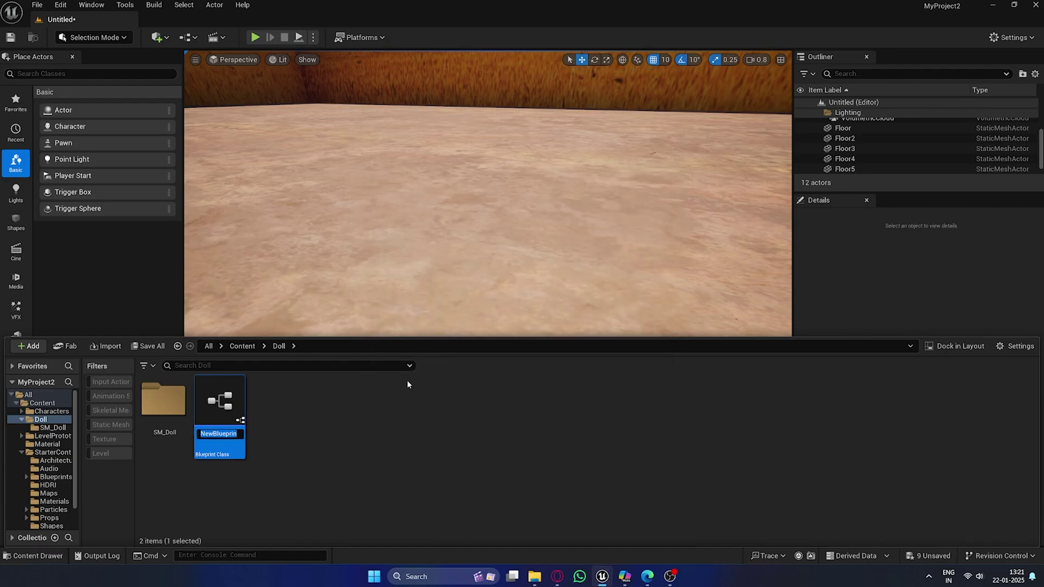
pyautogui.write('BP_Dol')
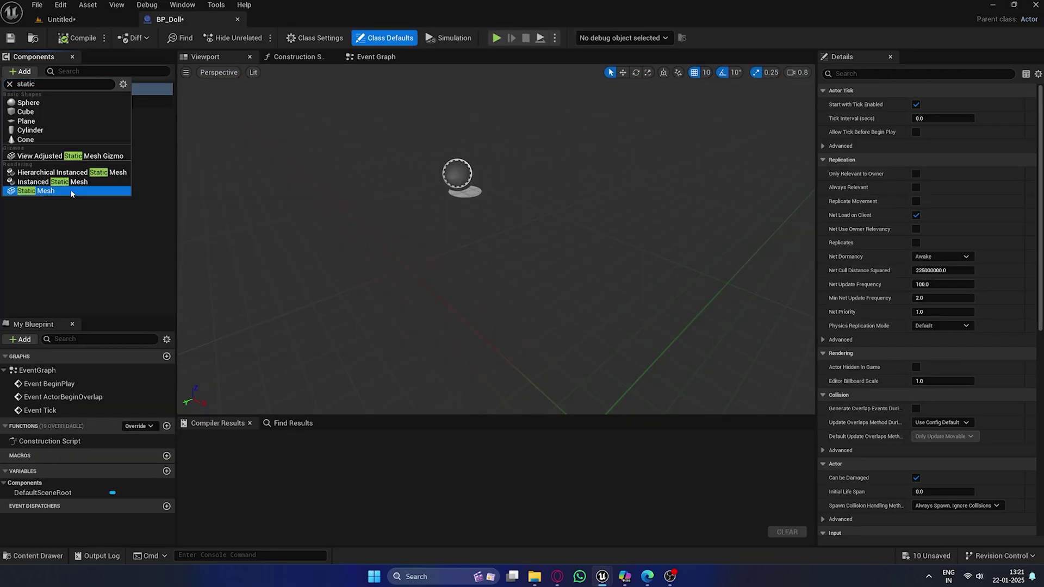
# Add a Static Mesh component named Body to BP_Doll.
pyautogui.click(72, 191)
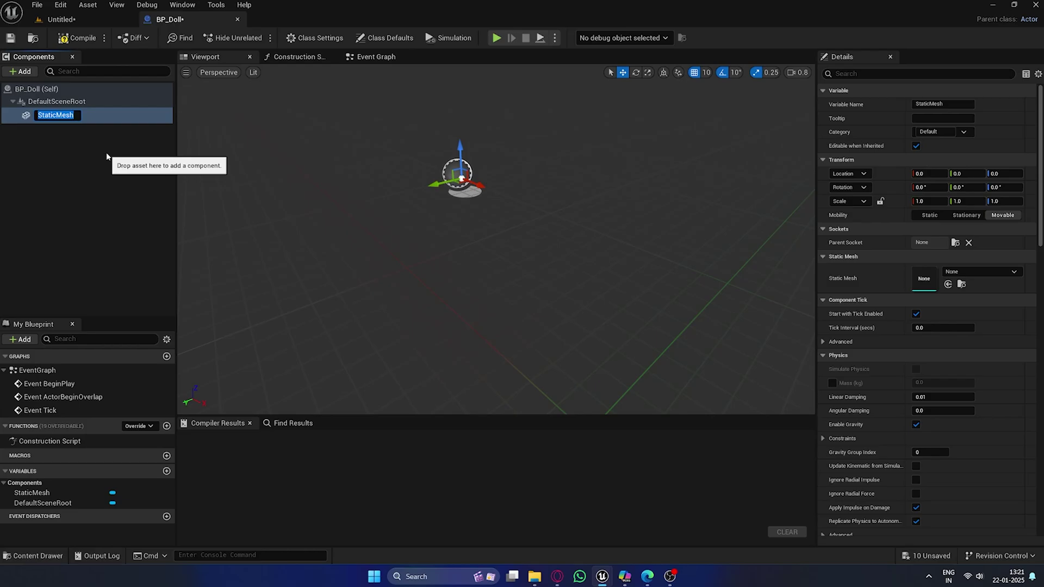
pyautogui.write('Body')
pyautogui.press('Return')
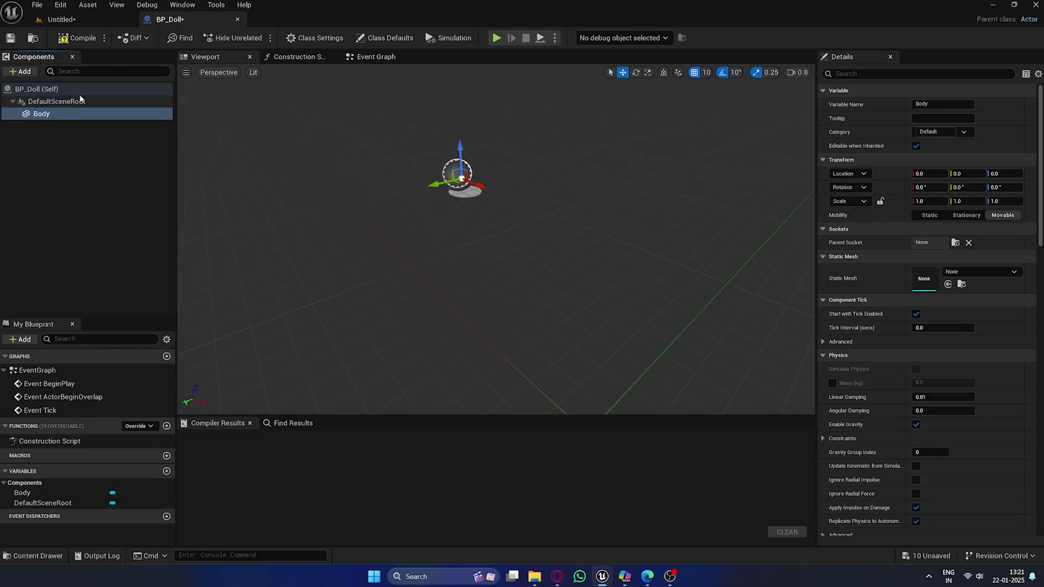
# Add a Static Mesh component named Head under Body and assign the SM_Body mesh to the Body component.
pyautogui.click(20, 71)
pyautogui.write('gh')
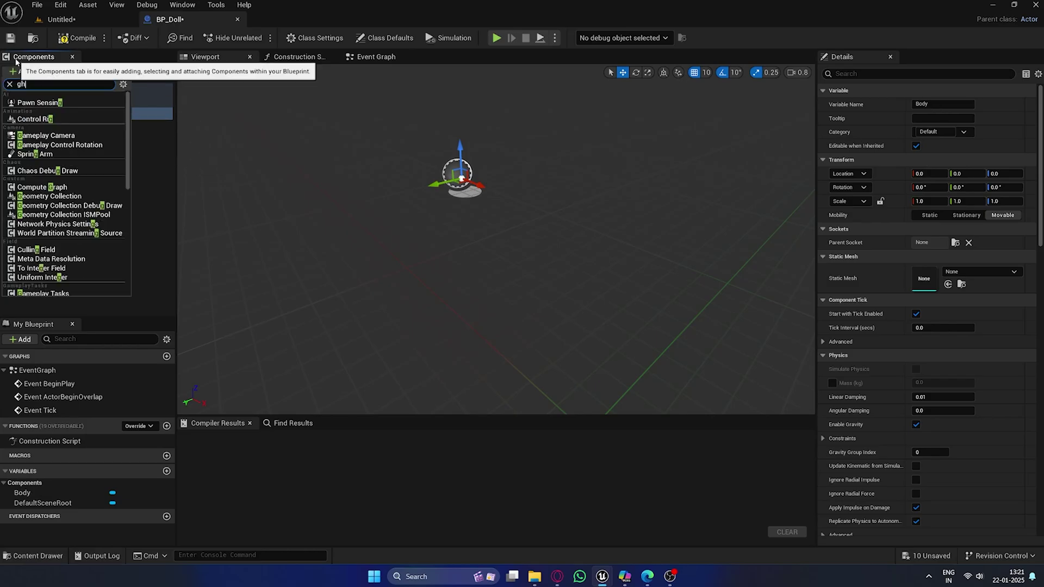
pyautogui.press('BackSpace')
pyautogui.press('BackSpace')
pyautogui.write('st')
pyautogui.moveTo(320, 235)
pyautogui.mouseDown(button='right')
pyautogui.moveTo(306, 232)
pyautogui.moveTo(320, 235)
pyautogui.mouseUp(button='right')
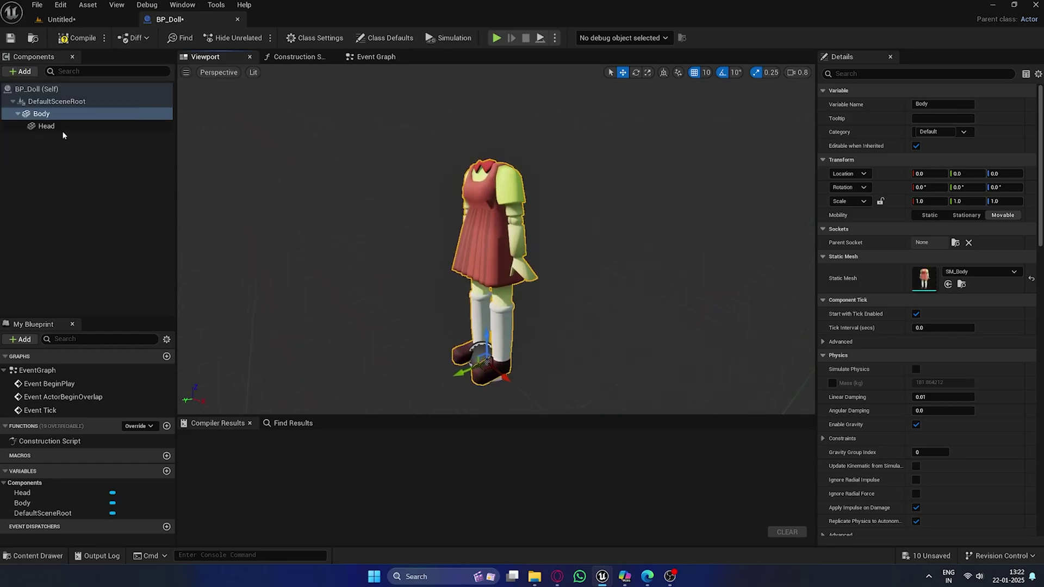
# Assign the doll head static mesh to the Head component.
pyautogui.click(52, 126)
pyautogui.hotkey('ctrl', 'space')
pyautogui.moveTo(274, 425); pyautogui.dragTo(906, 276)
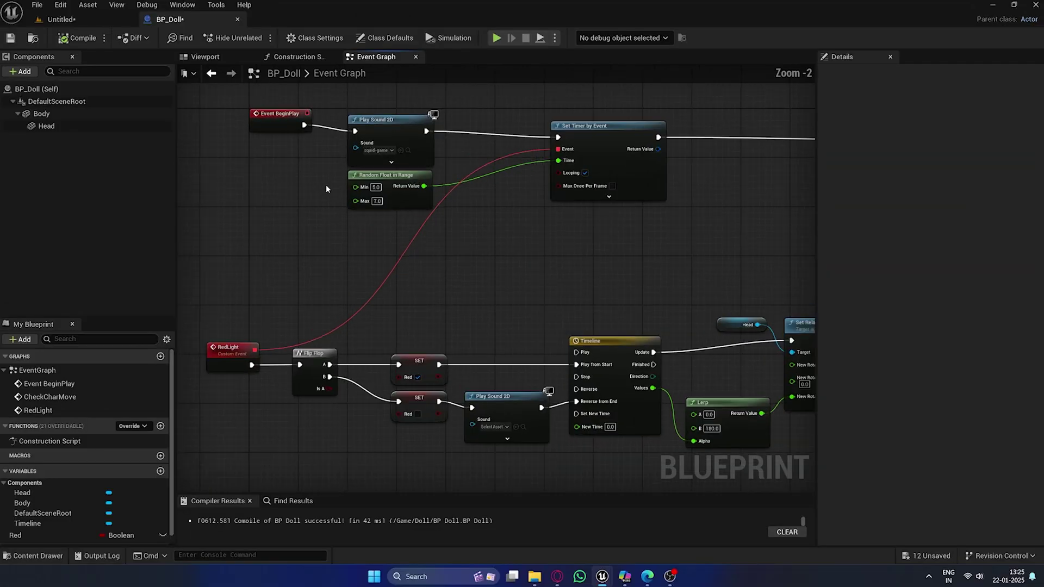
# Examine the Event BeginPlay chain in BP_Doll's Event Graph, including Play Sound 2D, Random Float in Range and Set Timer by Event.
pyautogui.moveTo(325, 184); pyautogui.dragTo(360, 236, button='right')
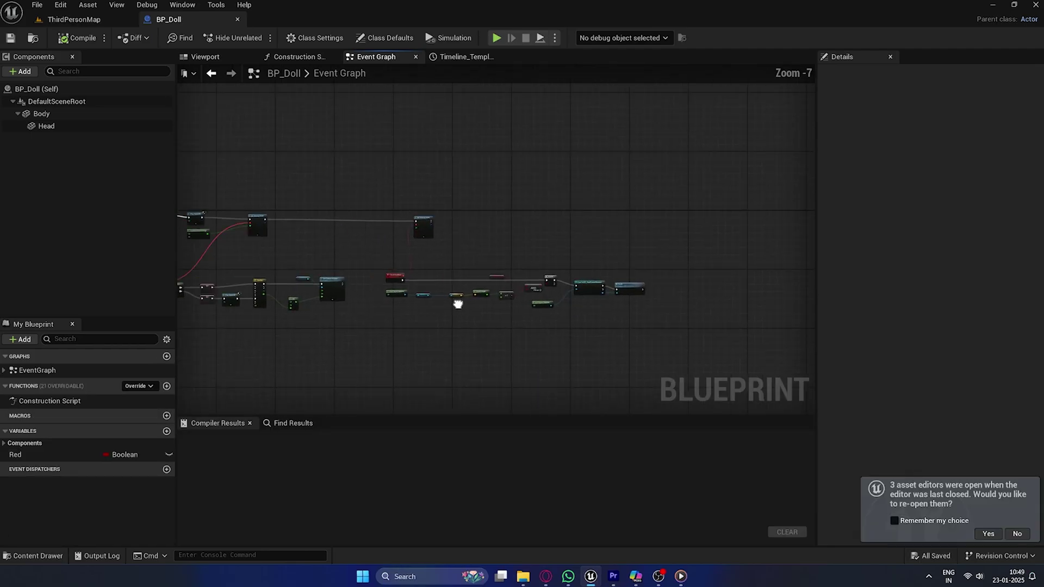
pyautogui.scroll(4, 324, 296)
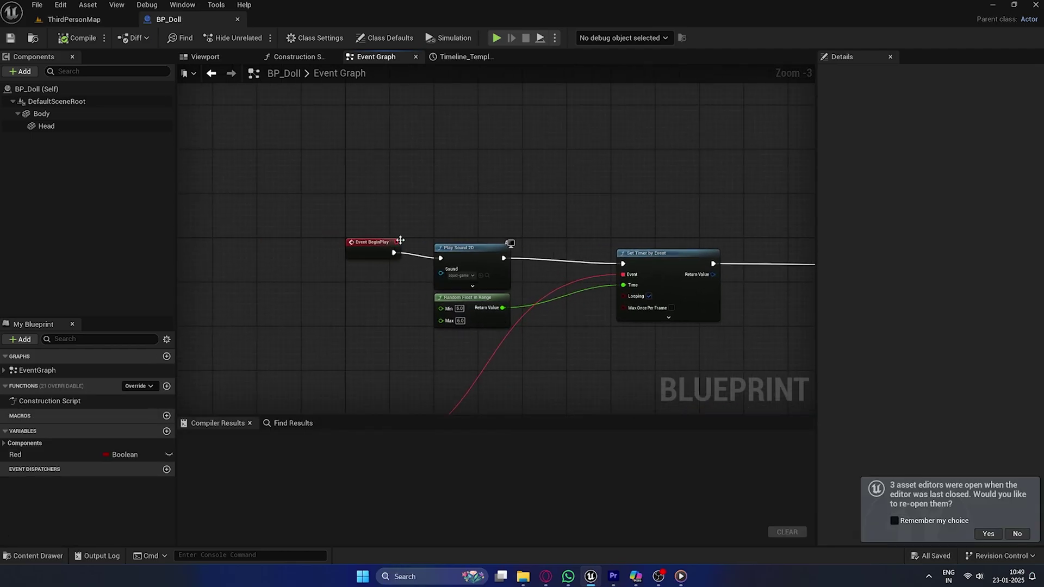
pyautogui.scroll(3, 397, 242)
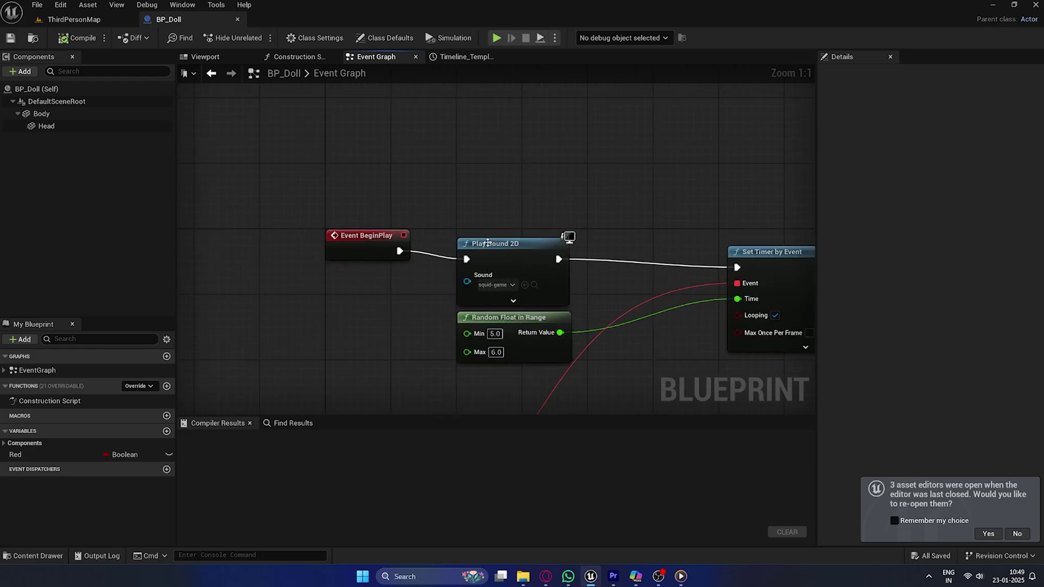
pyautogui.moveTo(359, 272); pyautogui.dragTo(280, 192, button='right')
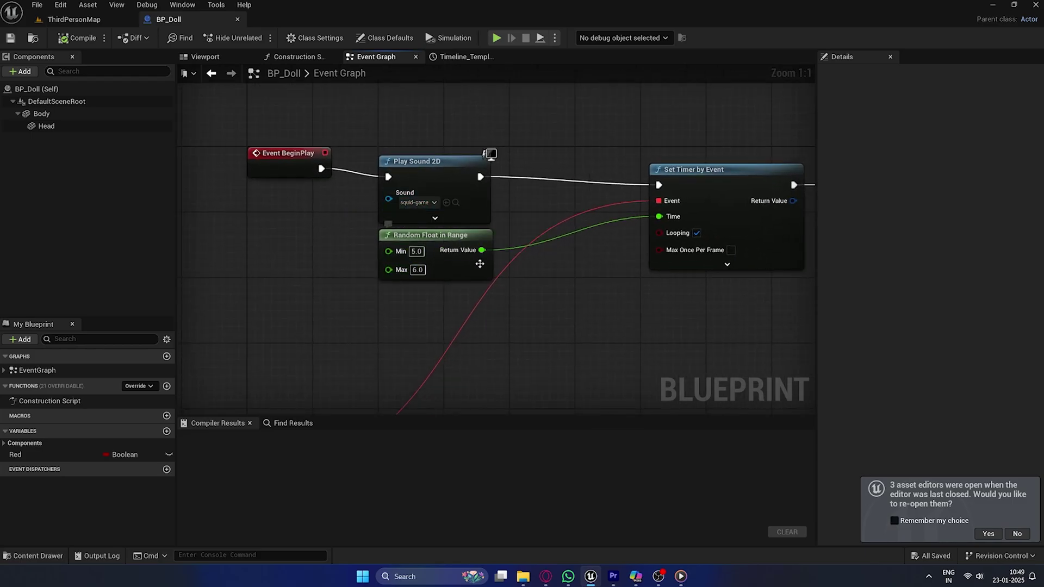
pyautogui.moveTo(480, 264); pyautogui.dragTo(434, 227, button='right')
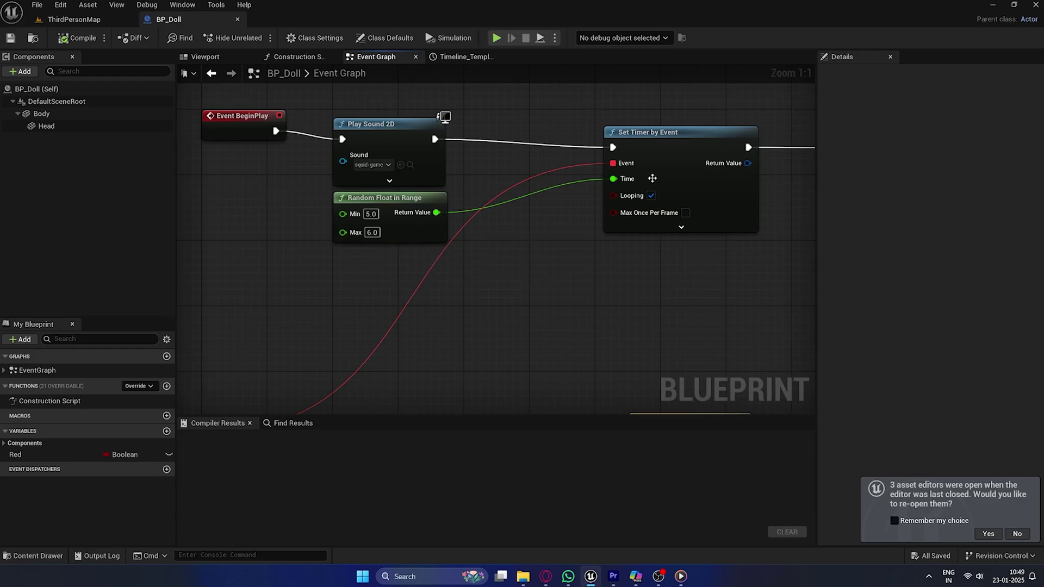
pyautogui.moveTo(613, 148); pyautogui.dragTo(582, 174, button='right')
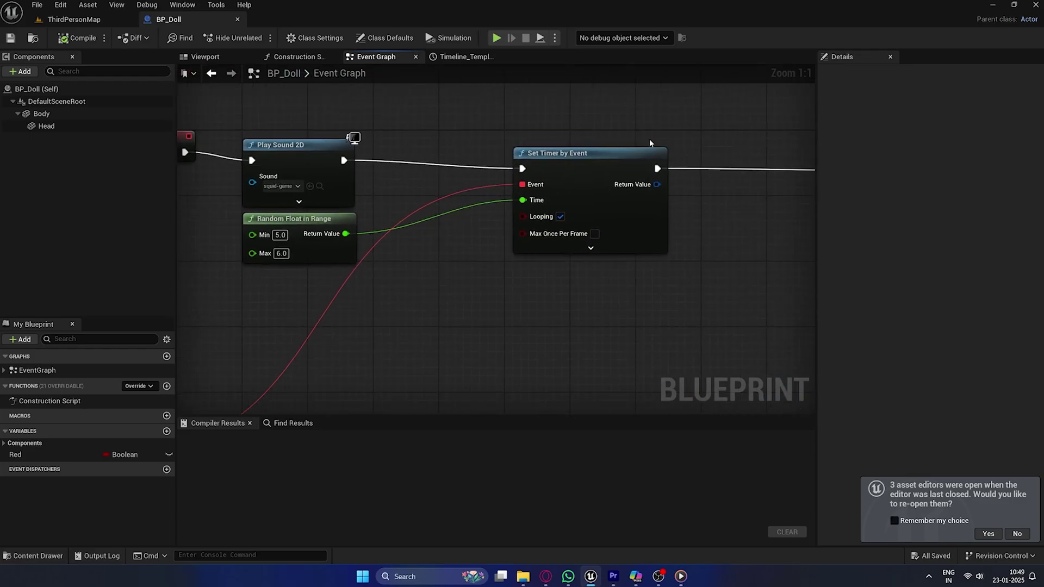
# Examine the RedLight event chain, including the Flip Flop, the Red setters, the head rotation nodes and the Timeline's Values curve.
pyautogui.scroll(-2, 606, 195)
pyautogui.moveTo(509, 309); pyautogui.dragTo(608, 279, button='right')
pyautogui.moveTo(443, 358); pyautogui.dragTo(546, 254, button='right')
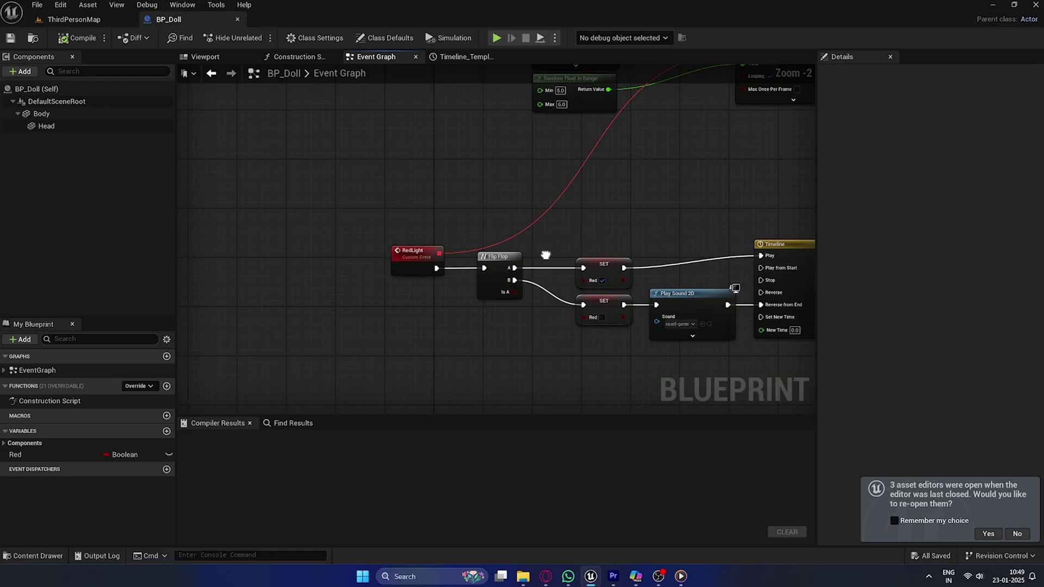
pyautogui.scroll(2, 458, 268)
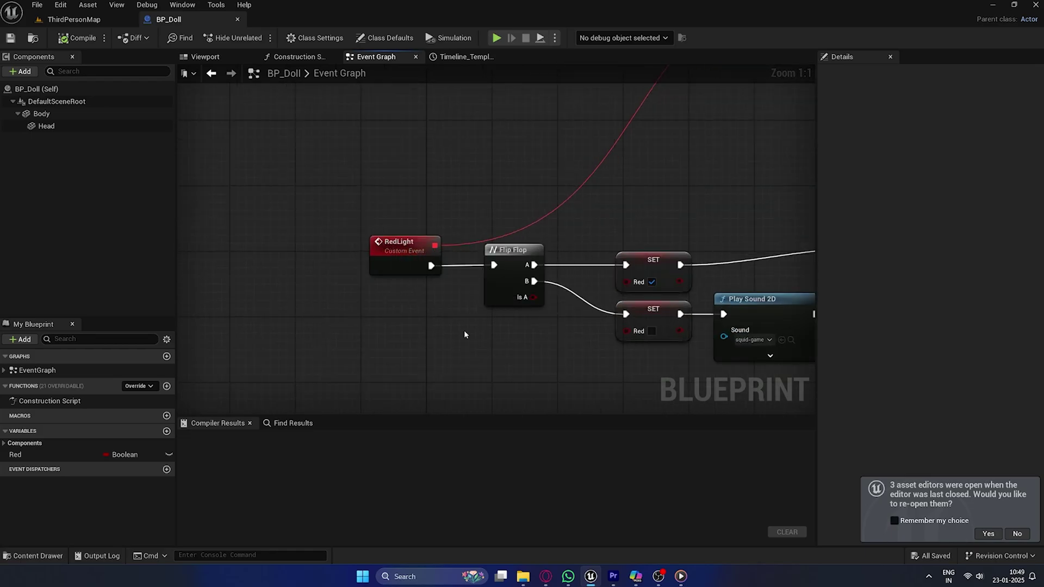
pyautogui.moveTo(464, 331); pyautogui.dragTo(412, 253, button='right')
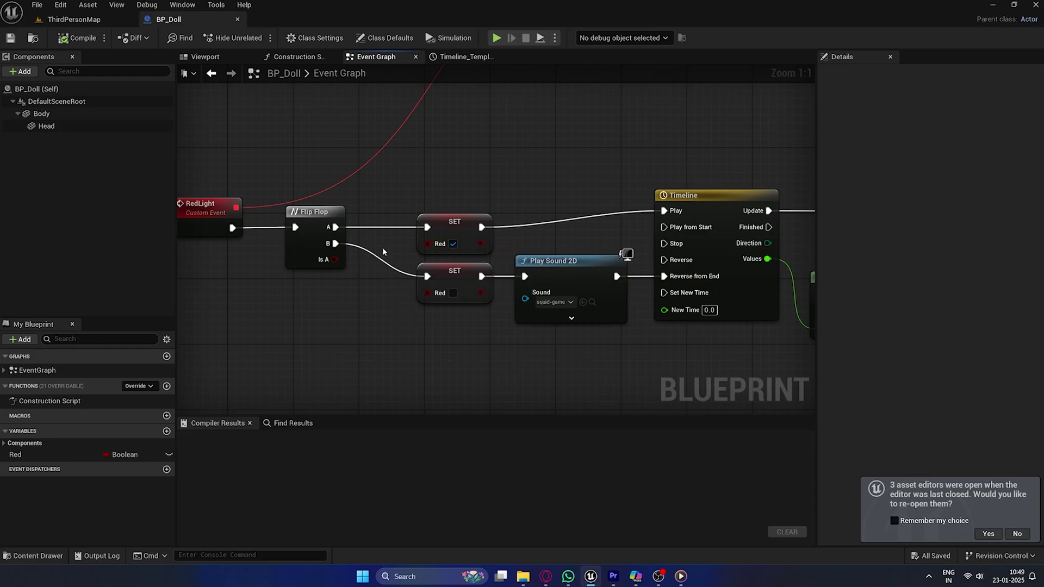
pyautogui.moveTo(427, 312); pyautogui.dragTo(315, 302, button='right')
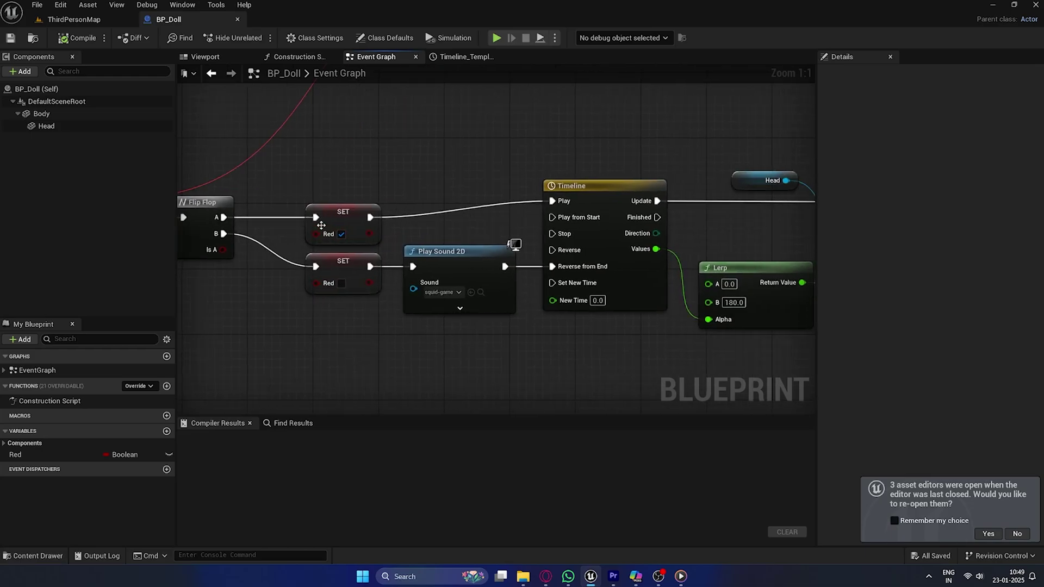
pyautogui.scroll(-3, 384, 282)
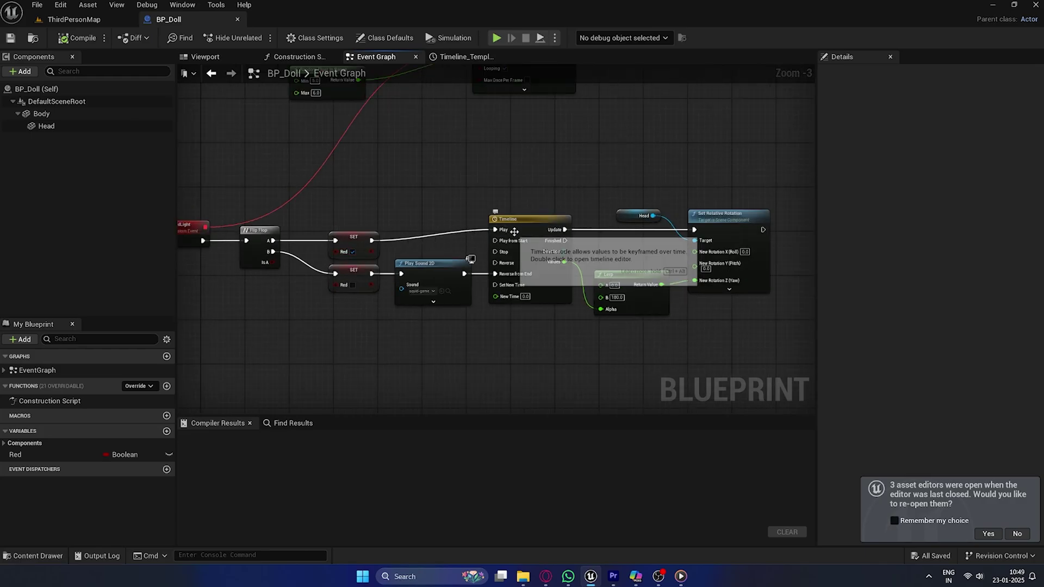
pyautogui.doubleClick(499, 225)
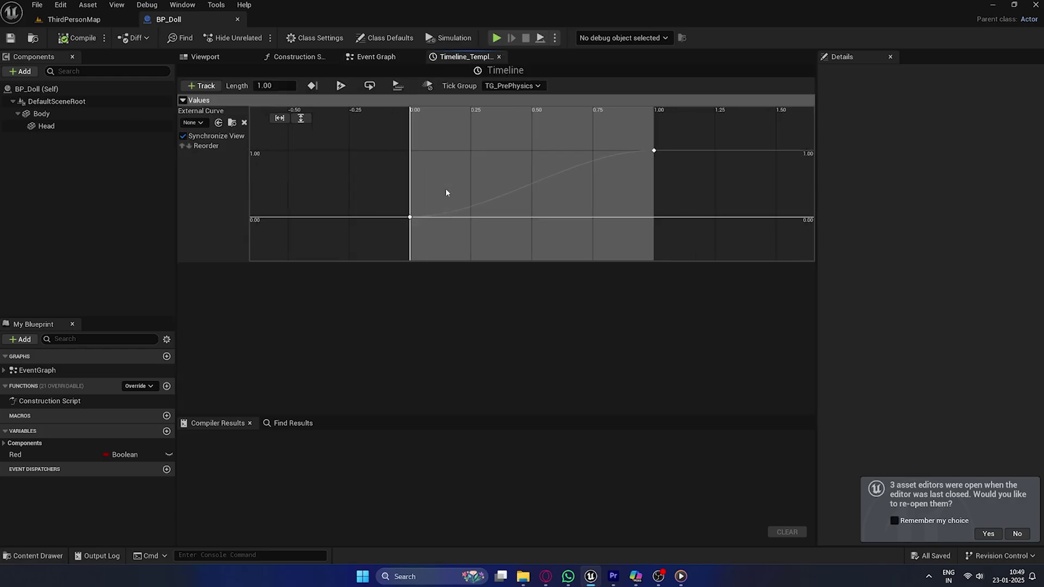
pyautogui.middleClick(455, 55)
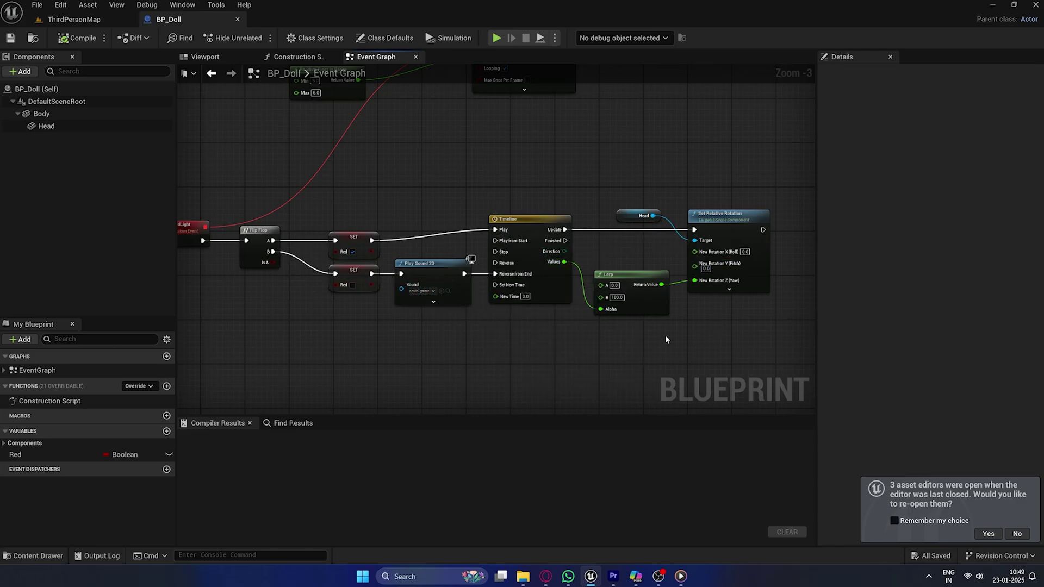
# Examine the CheckCharMove event chain, from its timer through the player velocity and Red checks to the Branch and character cast.
pyautogui.scroll(-3, 715, 222)
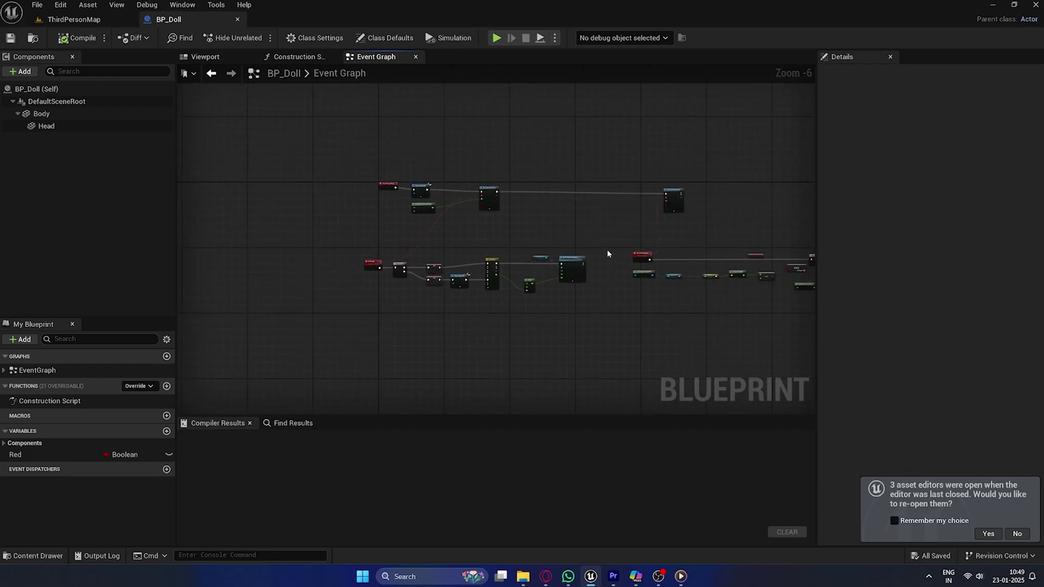
pyautogui.scroll(3, 510, 228)
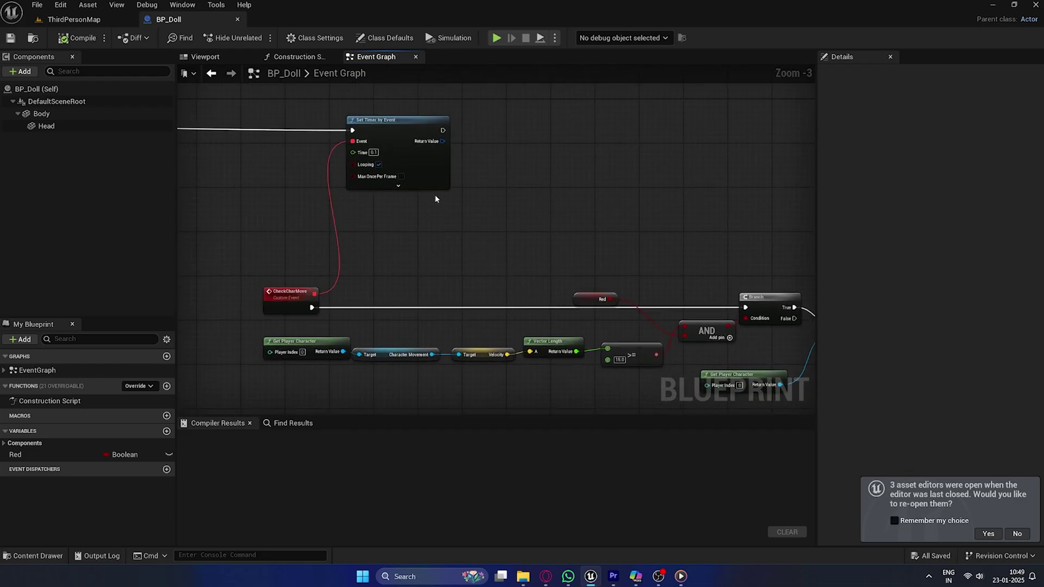
pyautogui.moveTo(314, 245); pyautogui.dragTo(272, 167, button='right')
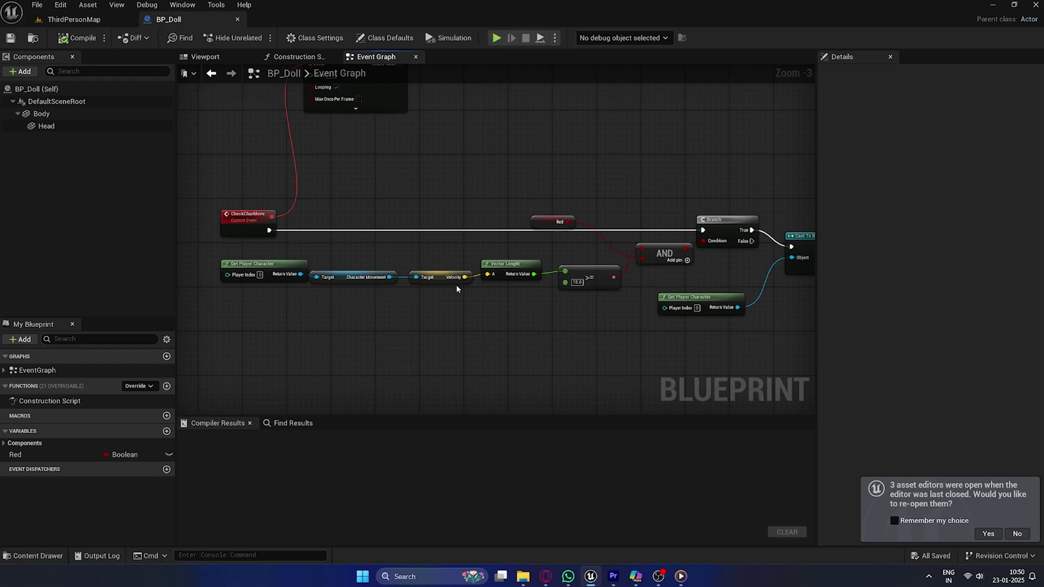
pyautogui.moveTo(692, 310); pyautogui.dragTo(522, 307, button='right')
# In BP_ThirdPersonCharacter's Death event chain, add a Get Player Controller node connected to the Player Controller input of Disable Input.
pyautogui.scroll(-1, 616, 308)
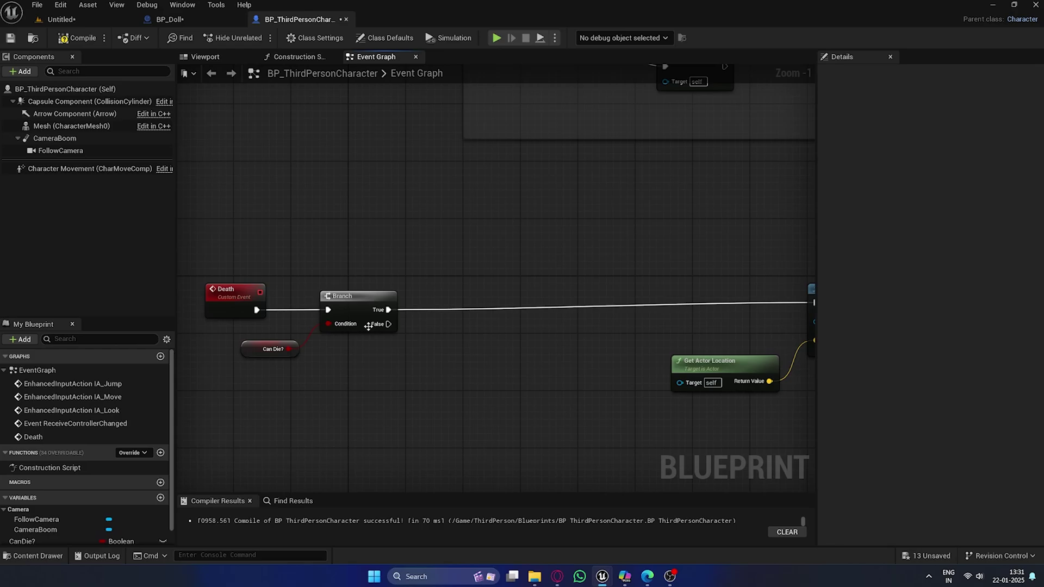
pyautogui.moveTo(789, 299); pyautogui.dragTo(505, 324, button='right')
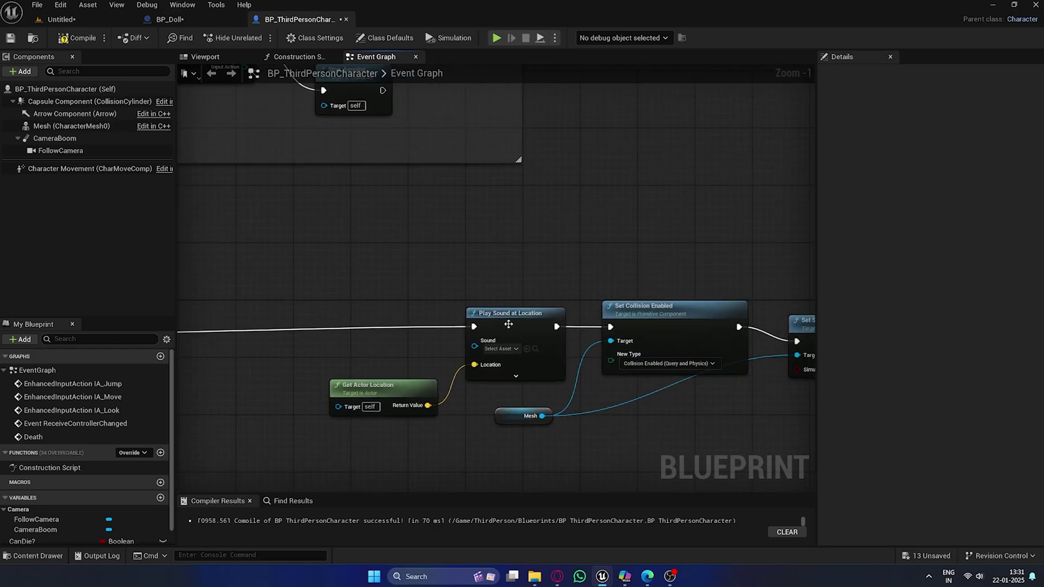
pyautogui.scroll(1, 519, 351)
pyautogui.moveTo(675, 306); pyautogui.dragTo(501, 259, button='right')
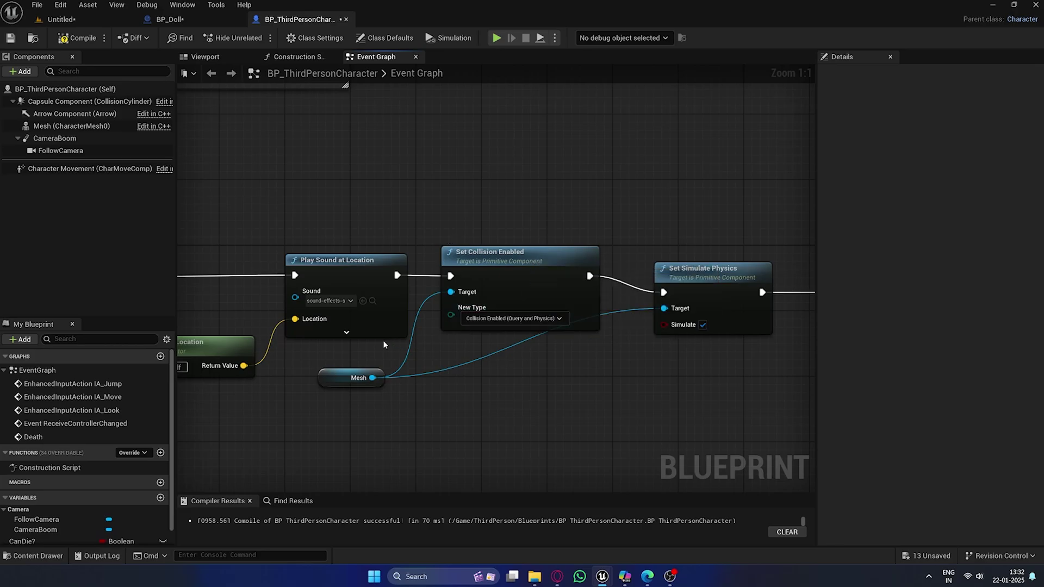
pyautogui.moveTo(659, 325); pyautogui.dragTo(580, 378)
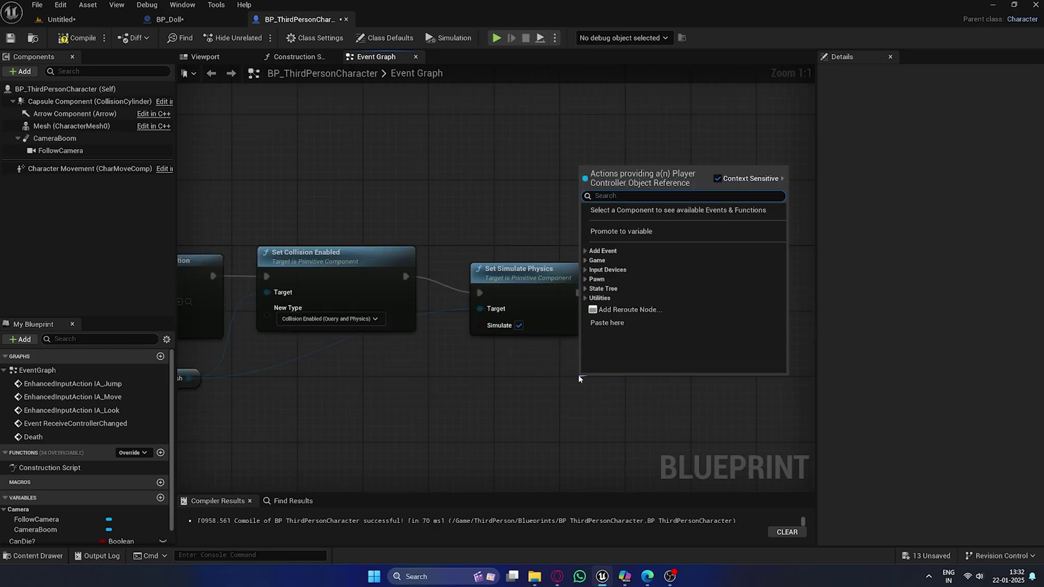
pyautogui.write('get player')
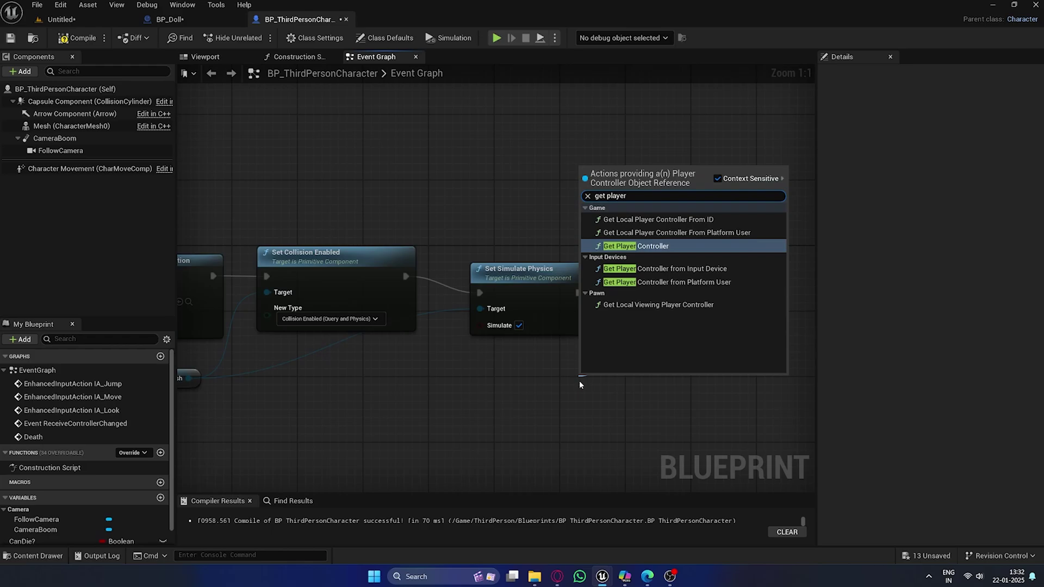
pyautogui.click(618, 247)
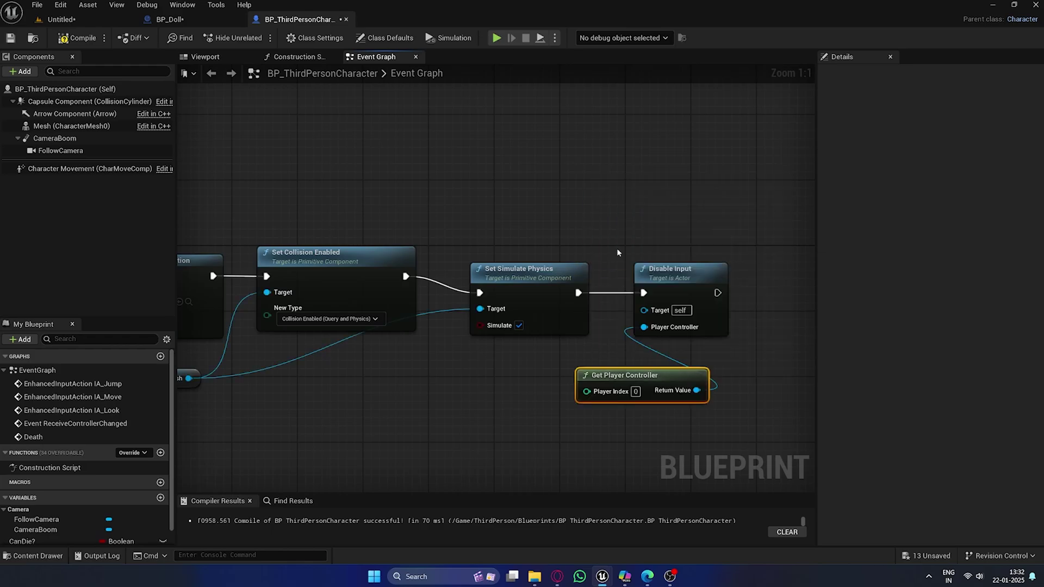
pyautogui.scroll(-1, 640, 374)
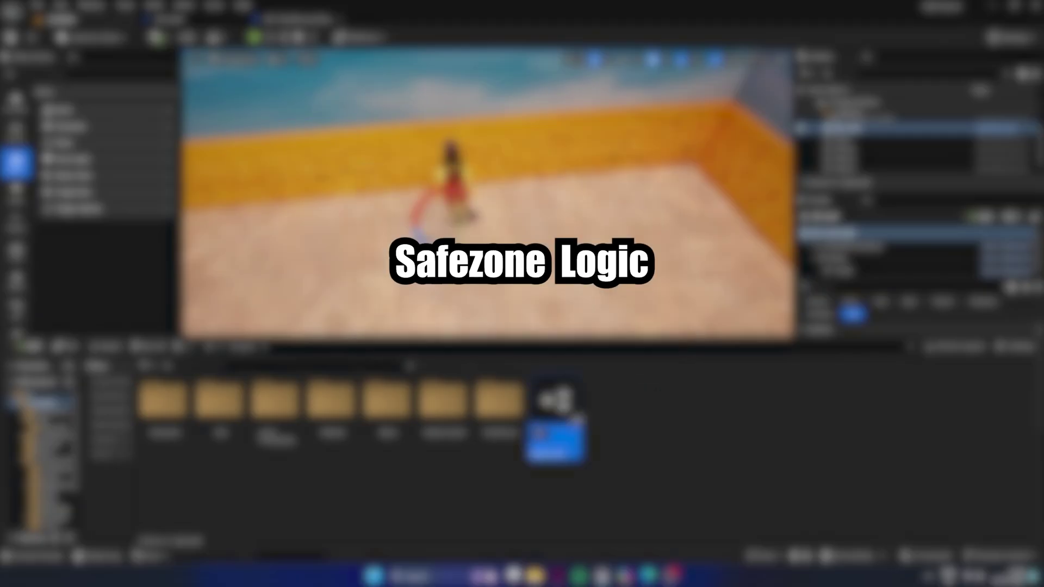
# Name the new Blueprint BP_SafeZone and compile it.
pyautogui.write('BP_')
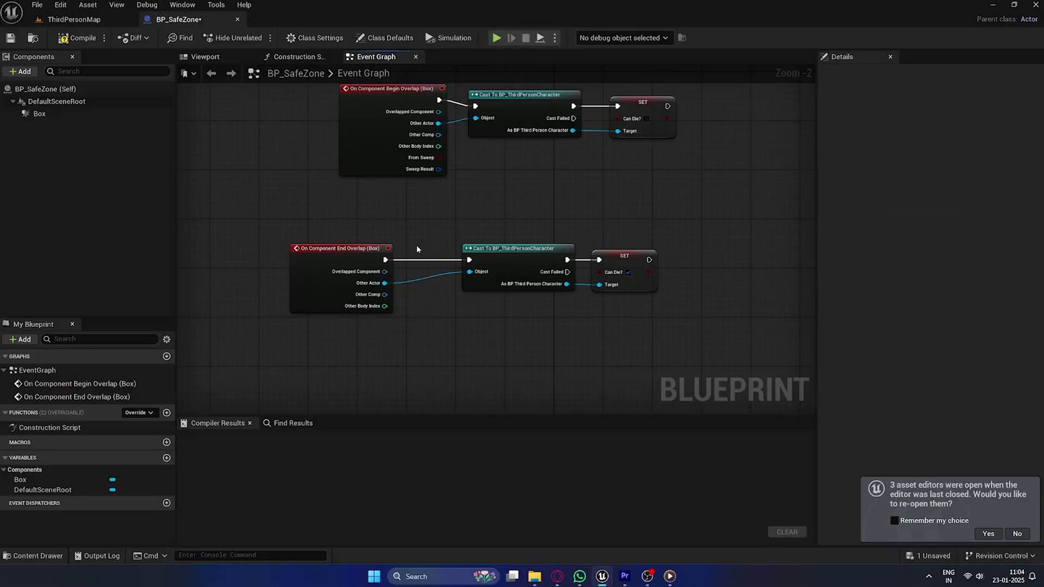
pyautogui.moveTo(417, 246); pyautogui.dragTo(417, 337, button='right')
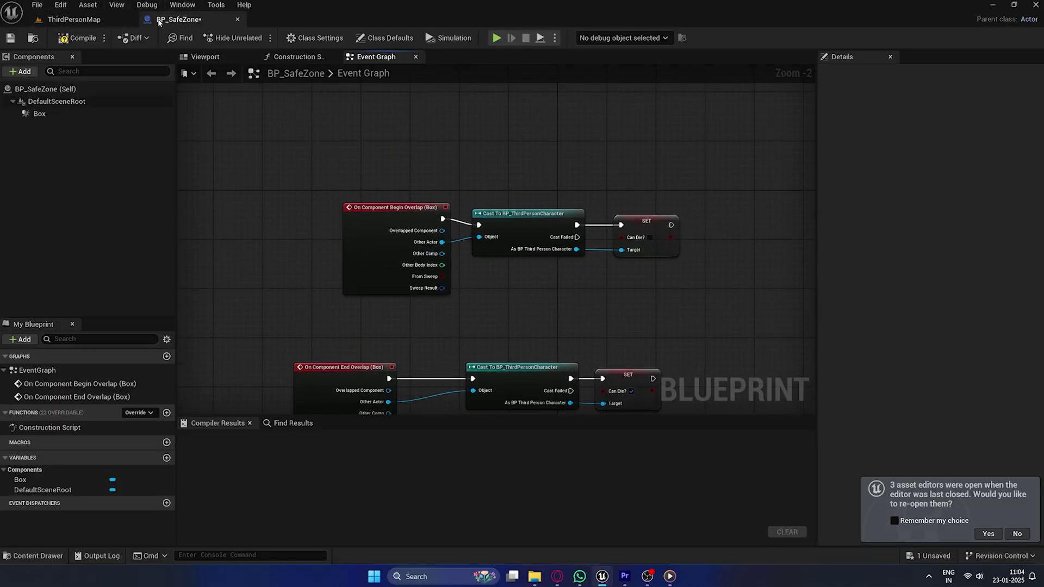
pyautogui.click(73, 40)
# Examine BP_SafeZone's Begin Overlap and End Overlap chains, including the BP_ThirdPersonCharacter casts and the Can Die? setters.
pyautogui.moveTo(254, 172); pyautogui.dragTo(223, 128, button='right')
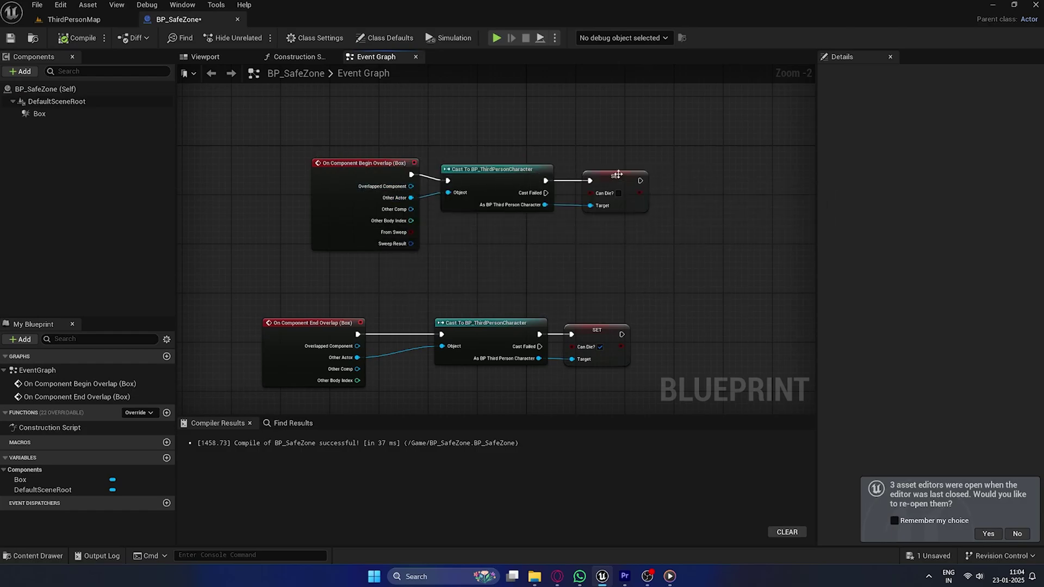
pyautogui.moveTo(567, 242); pyautogui.dragTo(734, 126)
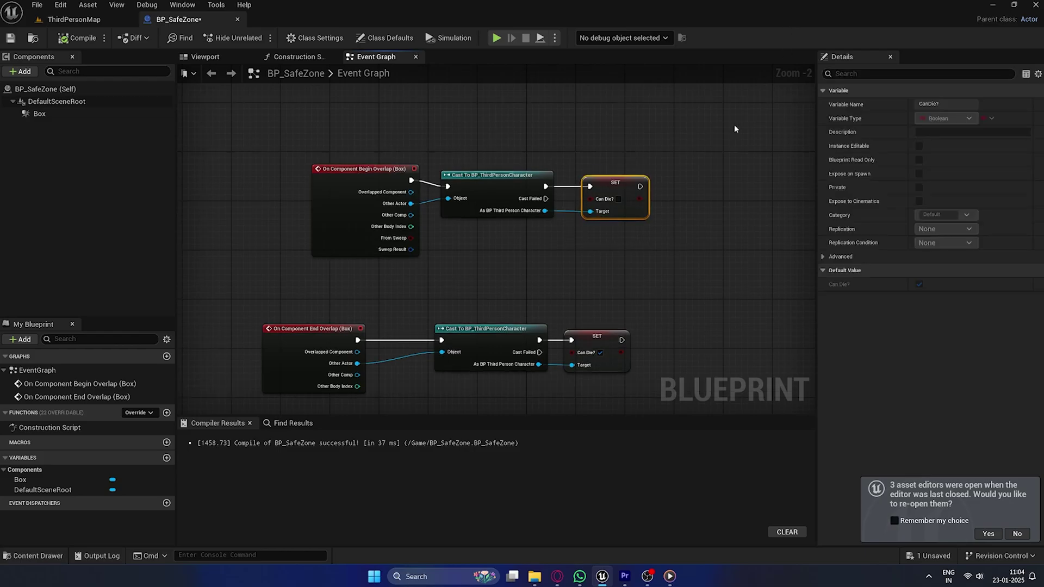
pyautogui.click(718, 143)
pyautogui.moveTo(436, 327); pyautogui.dragTo(473, 237, button='right')
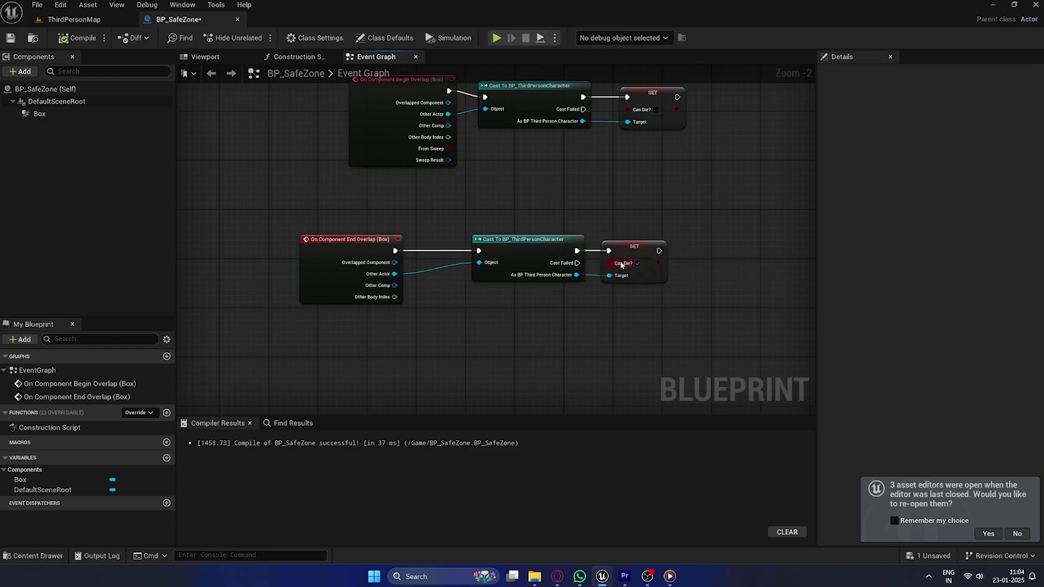
pyautogui.moveTo(620, 307); pyautogui.dragTo(544, 329, button='right')
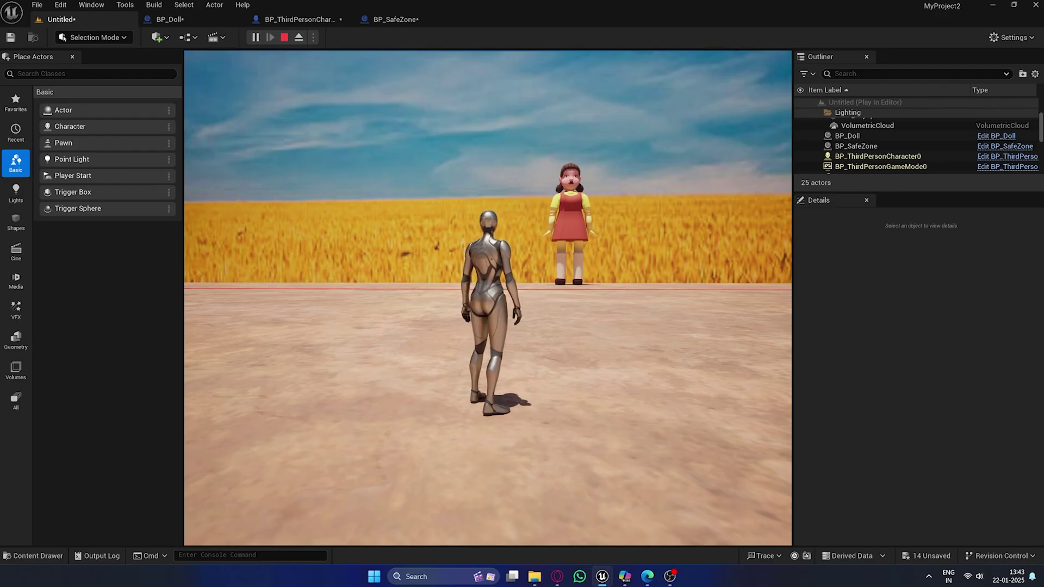
# Playtest the level by running the character toward the doll and running and jumping beyond the red line, and end the play session.
pyautogui.press('w')
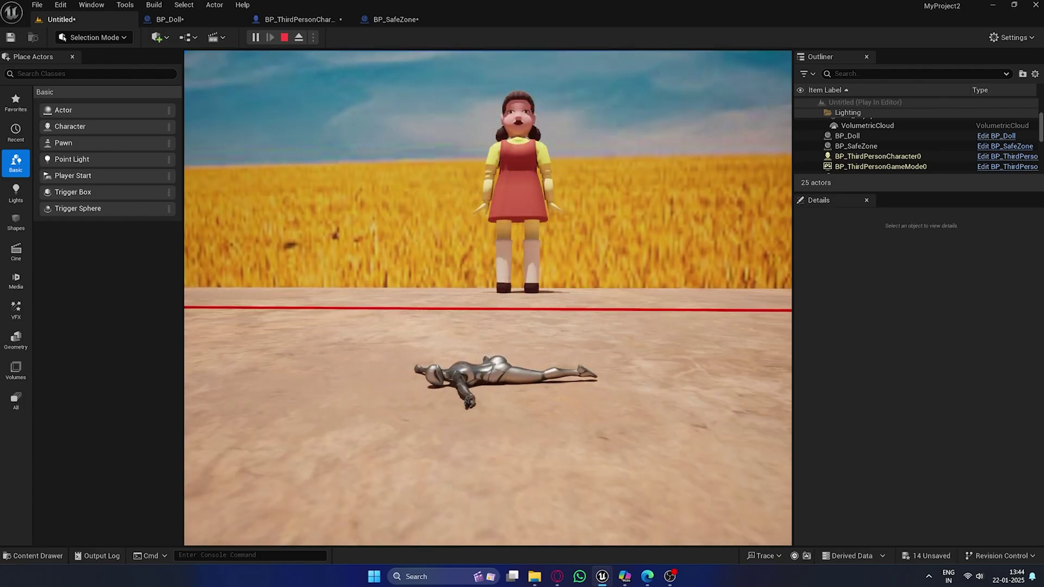
pyautogui.press('w')
pyautogui.press('space')
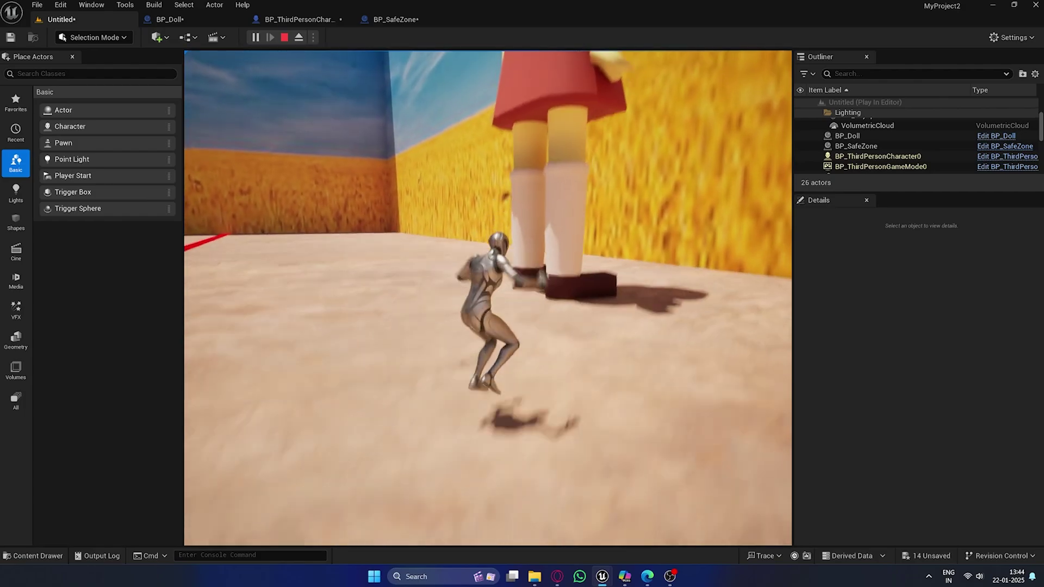
pyautogui.press('w')
pyautogui.press('space')
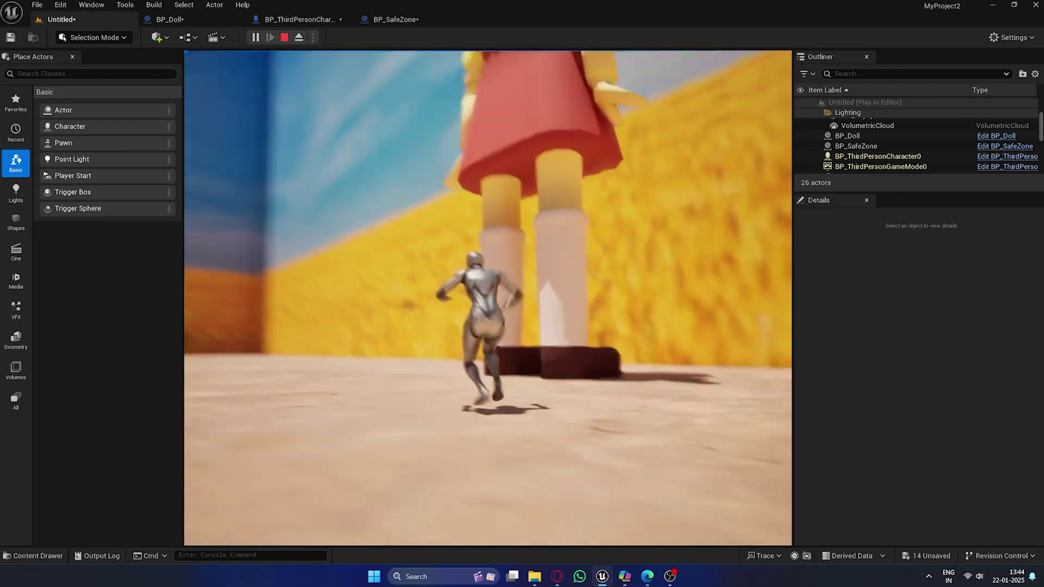
pyautogui.press('w')
pyautogui.press('d')
pyautogui.press('s')
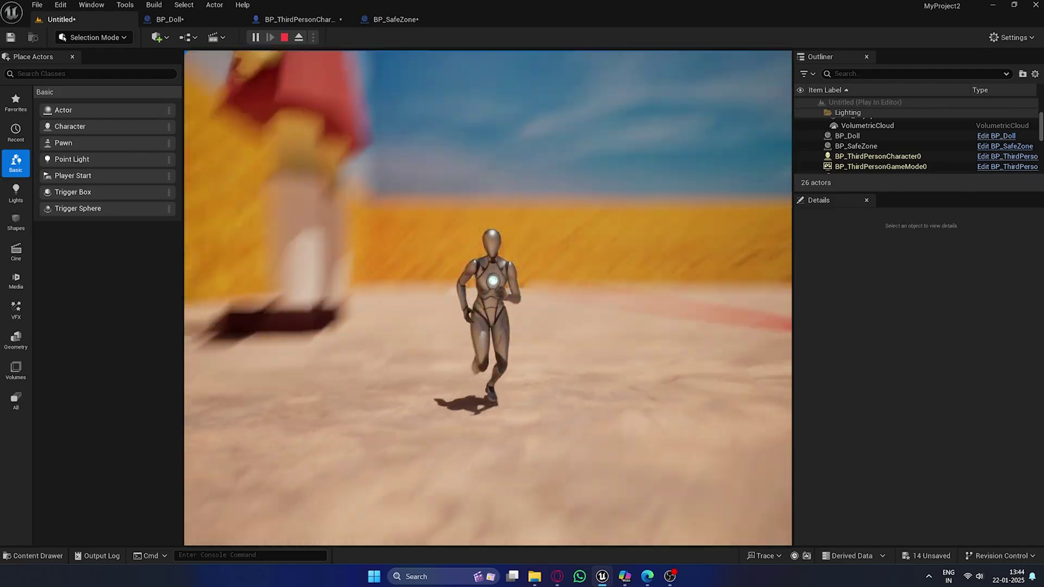
pyautogui.press('d')
pyautogui.press('s')
pyautogui.press('w')
pyautogui.press('space')
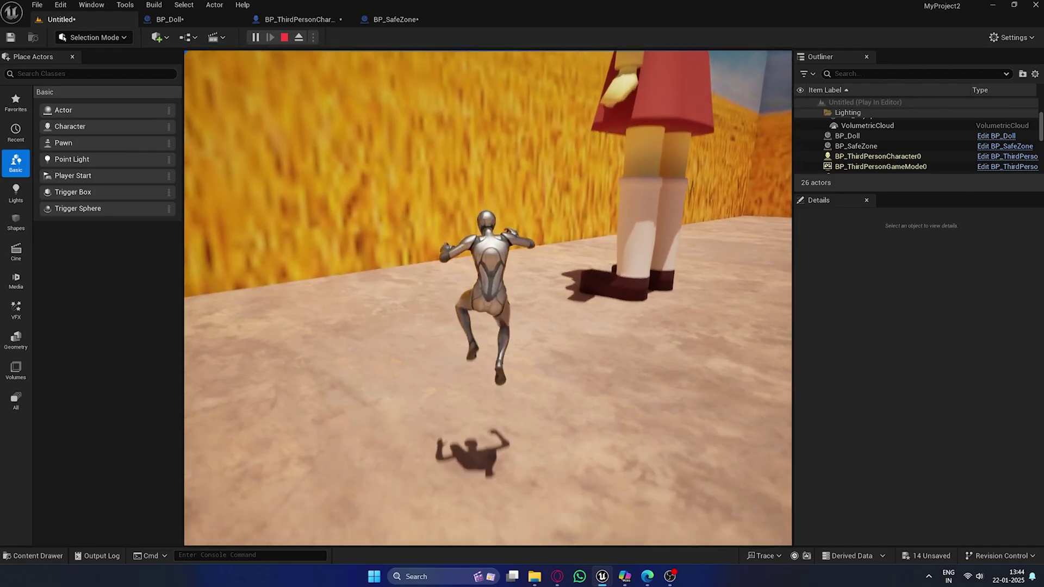
pyautogui.press('Escape')
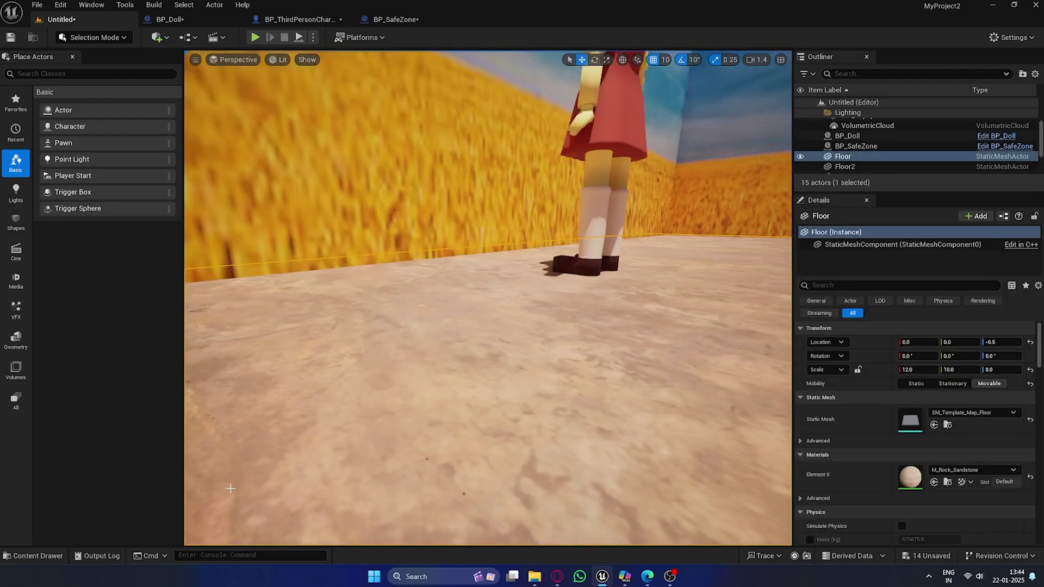
# Save the level as Map in the Content folder.
pyautogui.hotkey('ctrl', 's')
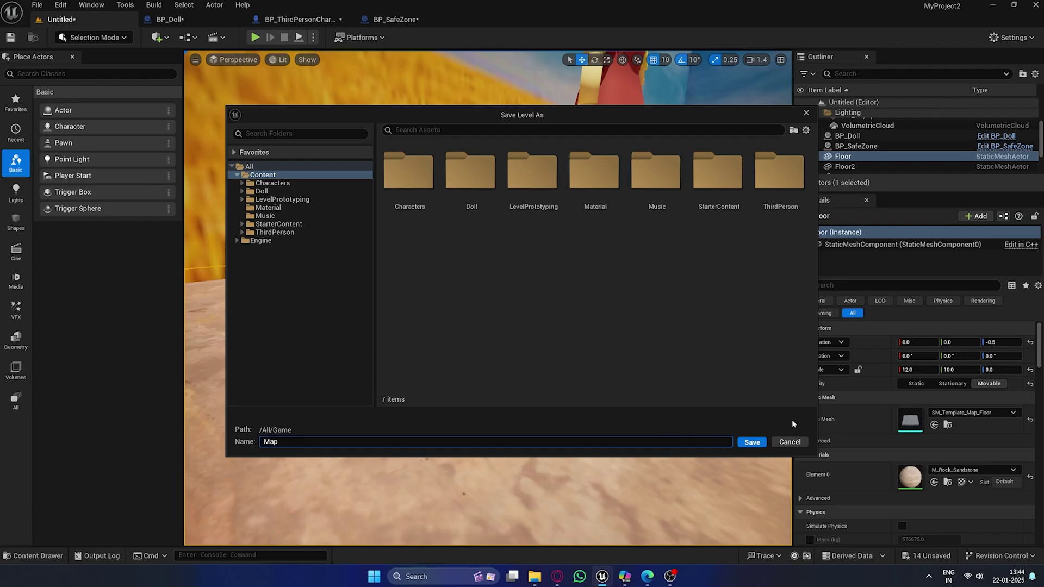
pyautogui.click(752, 442)
# Playtest the saved Map level by advancing the character toward the red line in stages, stopping whenever the doll faces it.
pyautogui.moveTo(653, 325); pyautogui.dragTo(607, 332, button='right')
pyautogui.press('s')
pyautogui.press('s')
pyautogui.press('s')
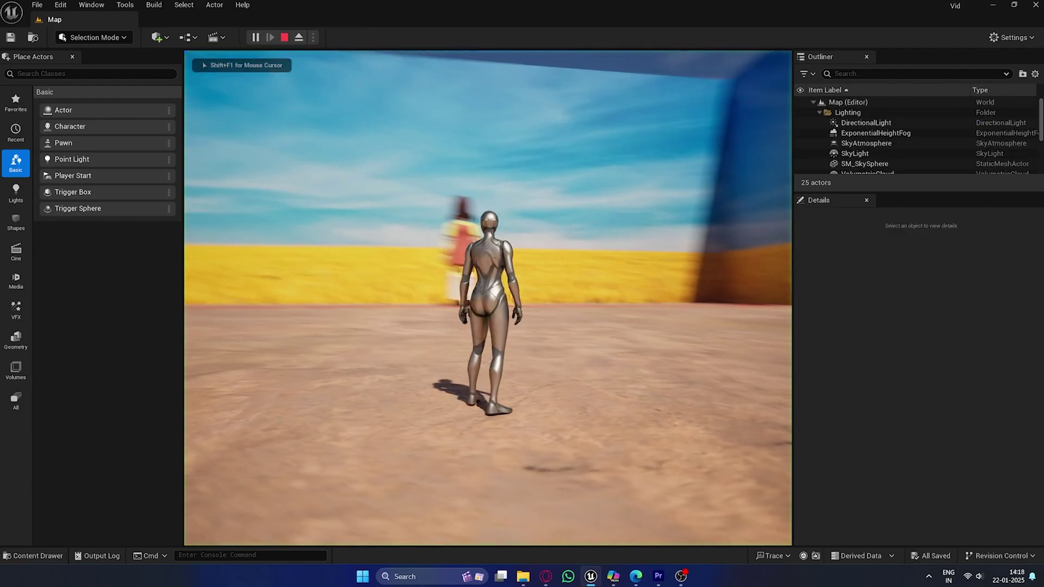
pyautogui.press('w')
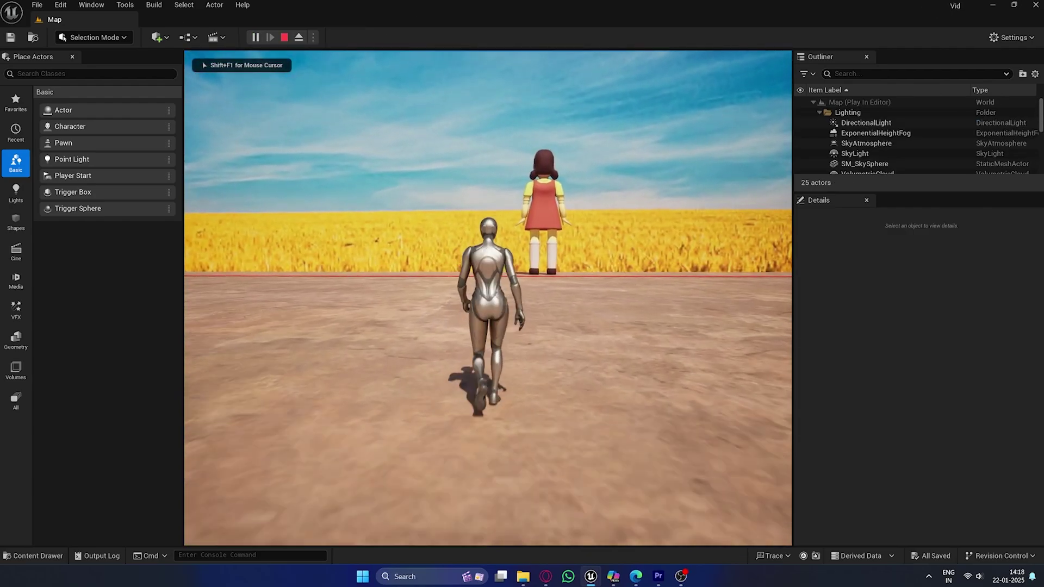
pyautogui.press('w')
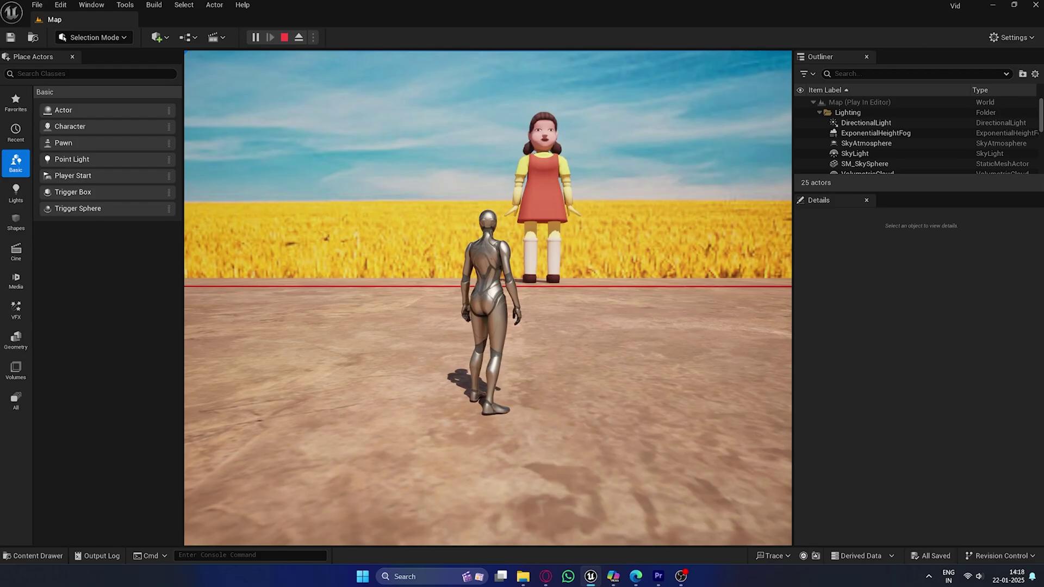
pyautogui.press('w')
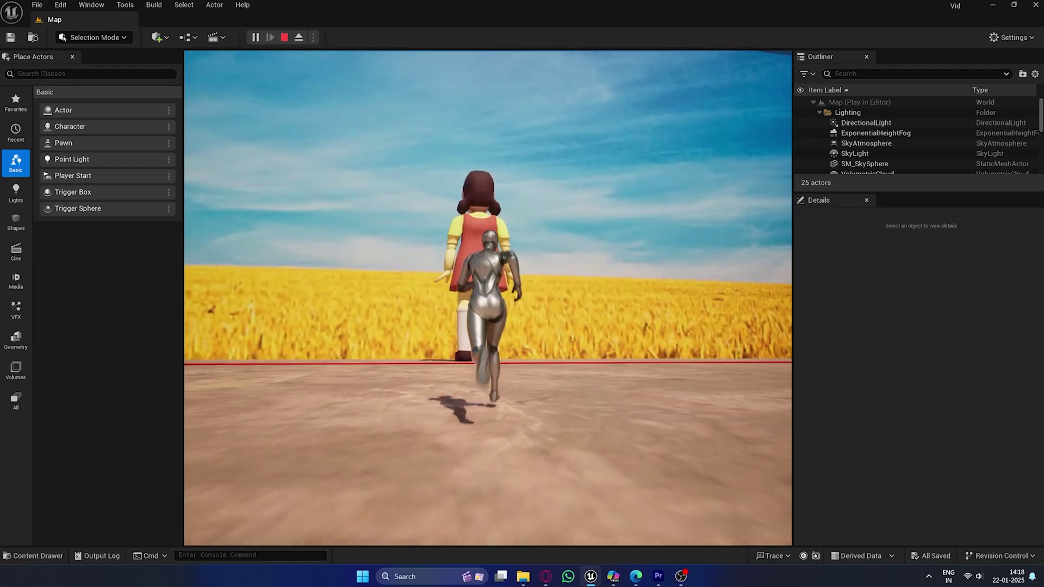
pyautogui.press('w')
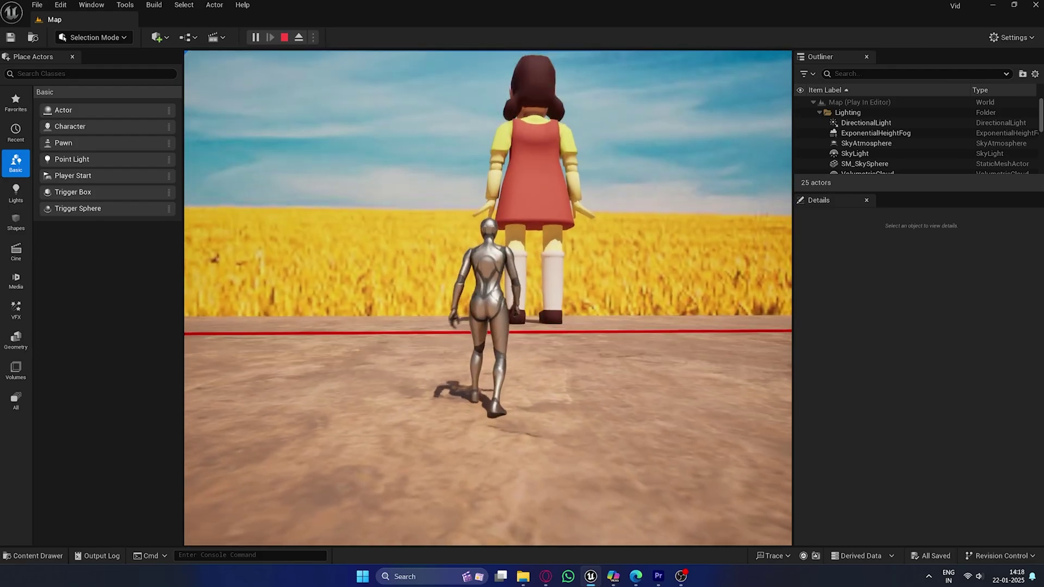